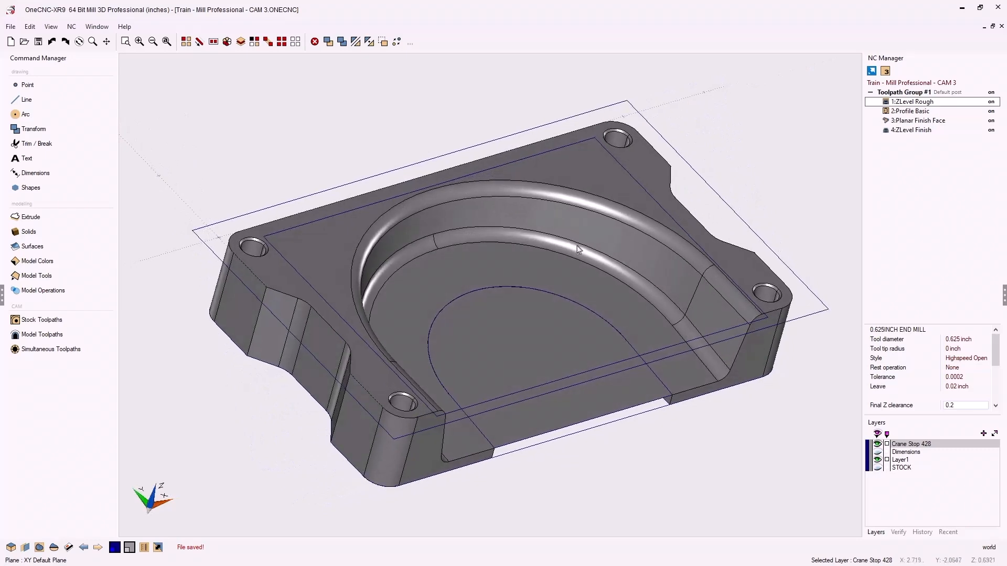
- Select all dark blue wireframe entities by color and assign them to a new layer named Wire Frame
{"action": "mouse_move", "coordinate": [608, 288]}
{"action": "middle_mouse_down"}
{"action": "mouse_move", "coordinate": [511, 300]}
{"action": "mouse_move", "coordinate": [577, 270]}
{"action": "mouse_move", "coordinate": [611, 283]}
{"action": "middle_mouse_up"}
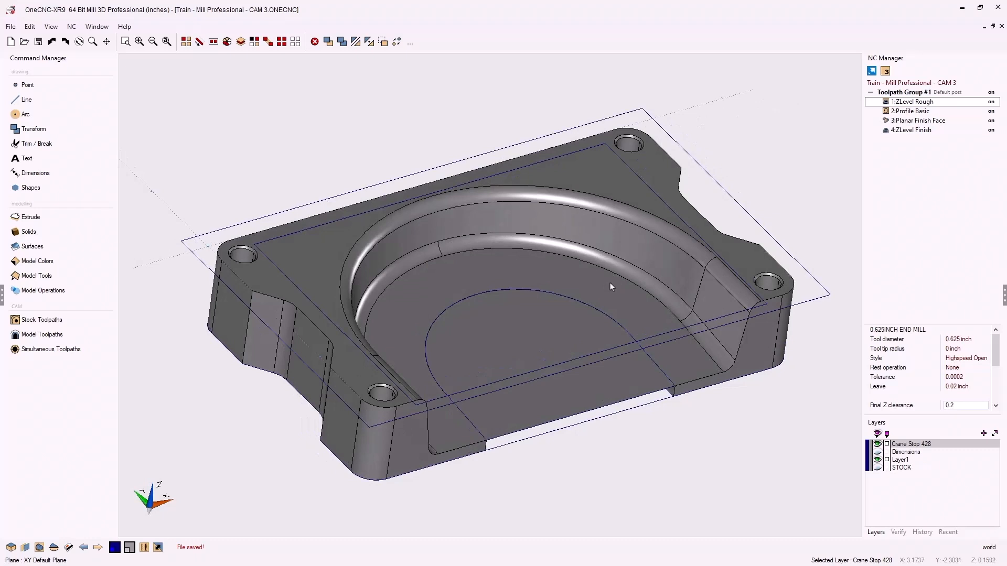
{"action": "mouse_move", "coordinate": [610, 283]}
{"action": "middle_mouse_down"}
{"action": "mouse_move", "coordinate": [601, 292]}
{"action": "mouse_move", "coordinate": [620, 282]}
{"action": "middle_mouse_up"}
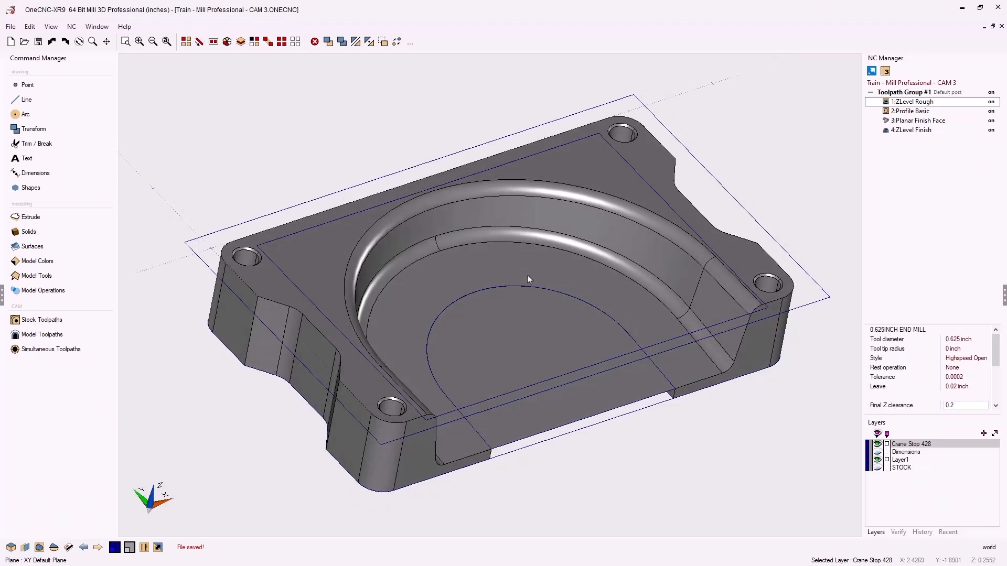
{"action": "left_click", "coordinate": [255, 42]}
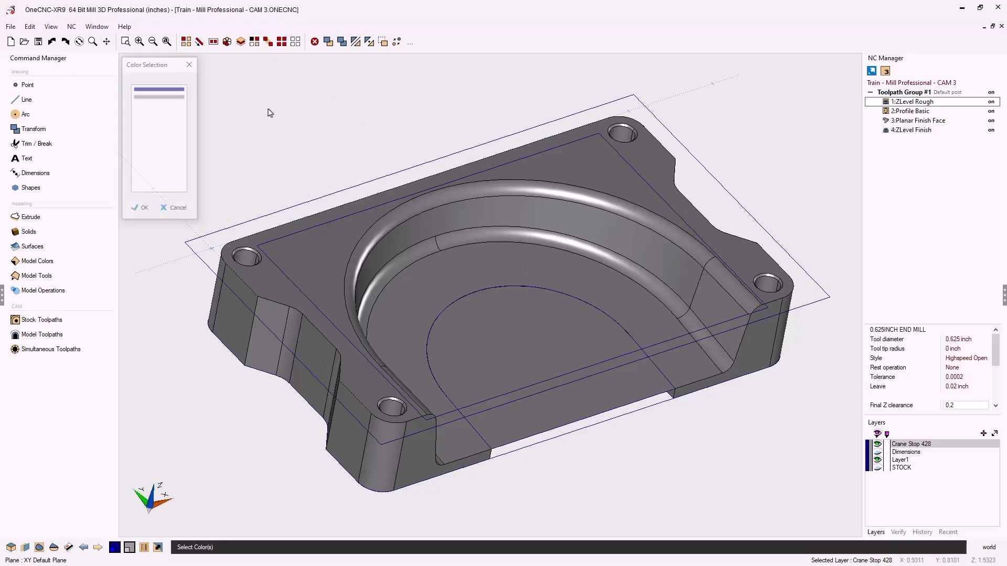
{"action": "left_click", "coordinate": [168, 89]}
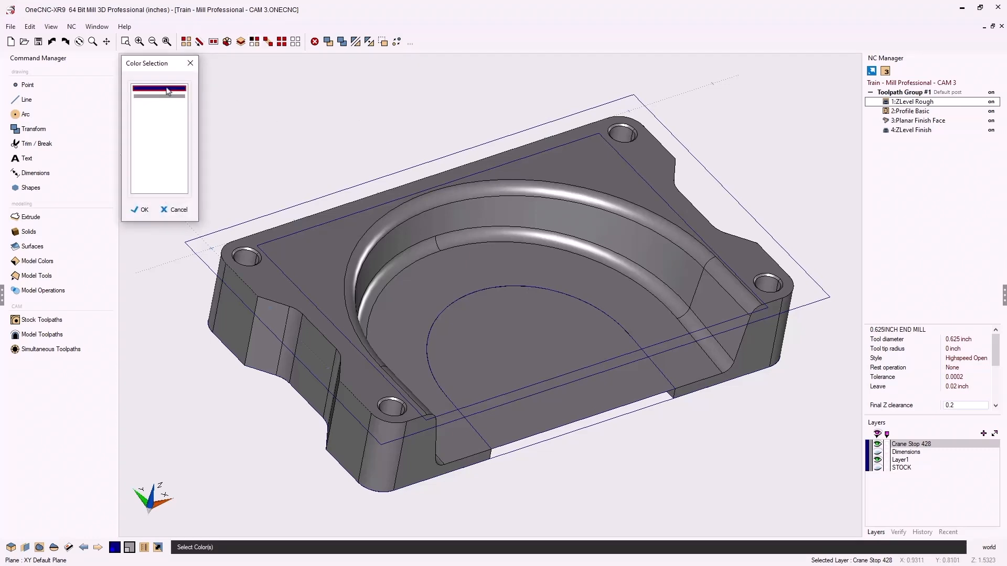
{"action": "left_click", "coordinate": [141, 210]}
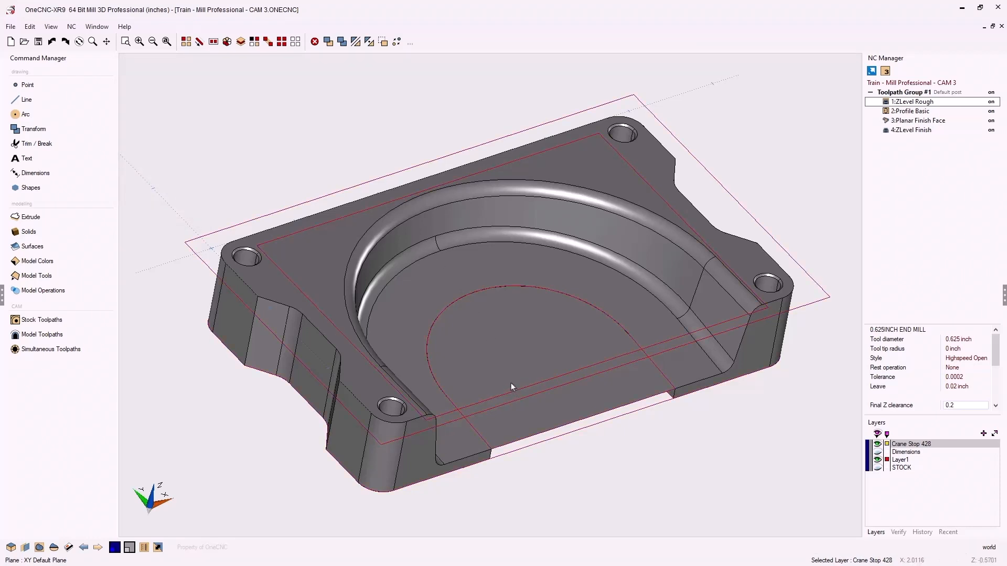
{"action": "left_click", "coordinate": [160, 547]}
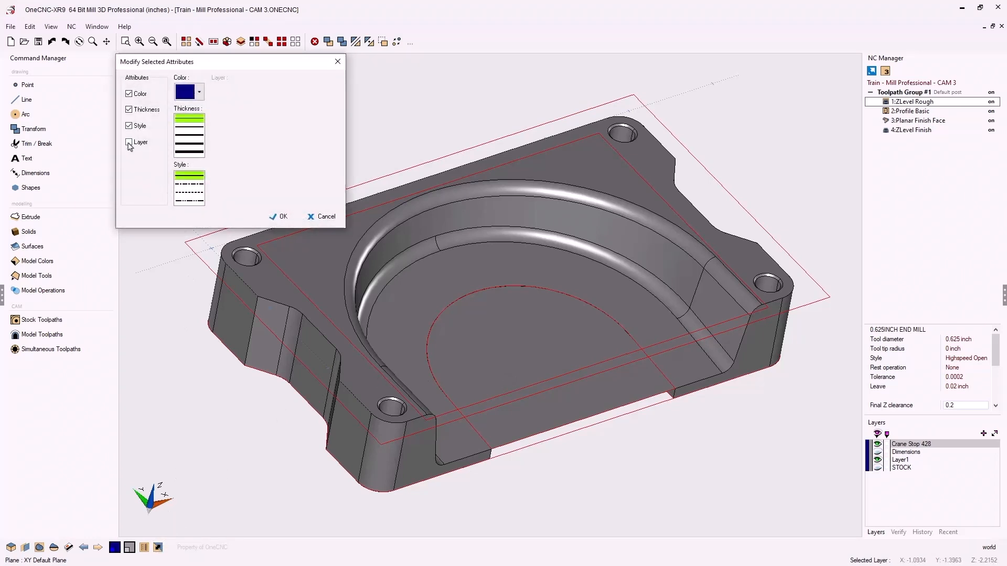
{"action": "left_click", "coordinate": [129, 143]}
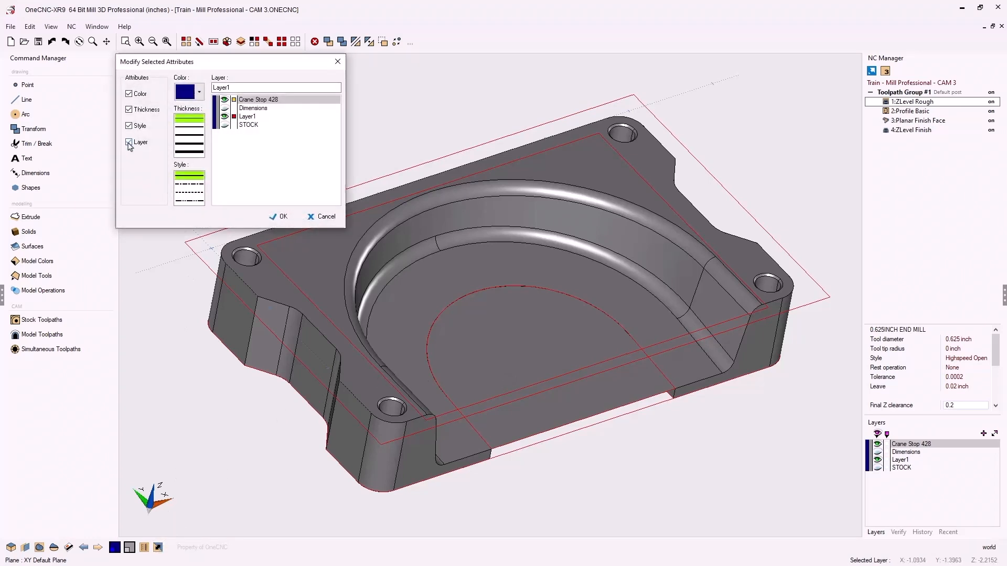
{"action": "left_click", "coordinate": [236, 87]}
{"action": "left_click_drag", "start_coordinate": [236, 87], "coordinate": [206, 88]}
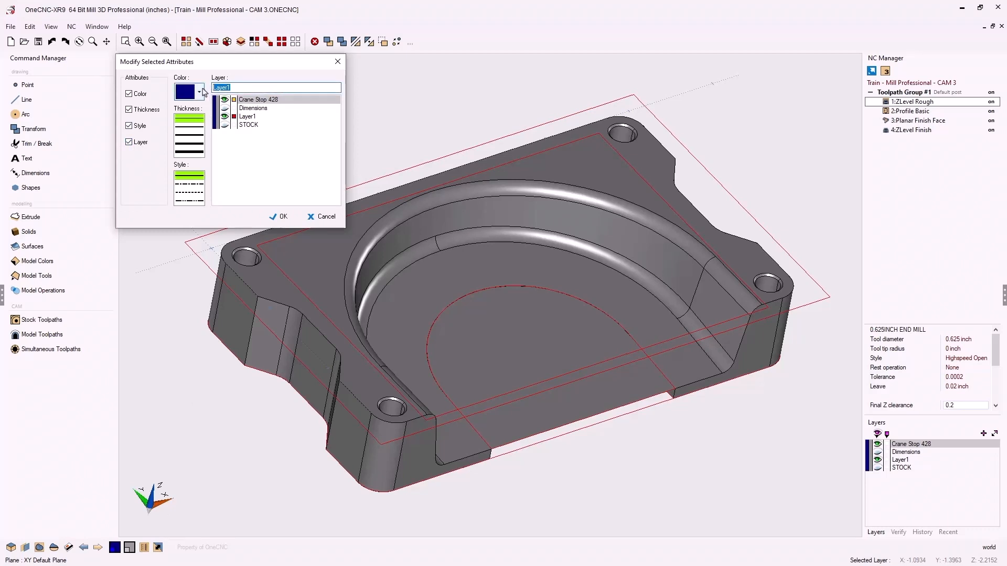
{"action": "type", "text": "Wire Frame"}
{"action": "left_click", "coordinate": [283, 216]}
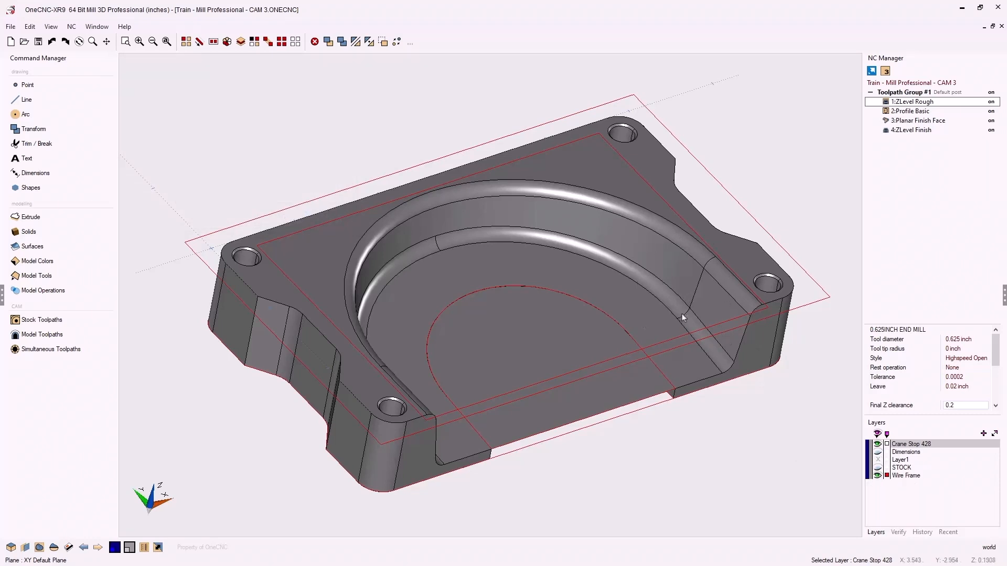
- Hide the Wire Frame layer
{"action": "left_click", "coordinate": [877, 475]}
{"action": "left_click", "coordinate": [877, 476]}
{"action": "left_click", "coordinate": [877, 475]}
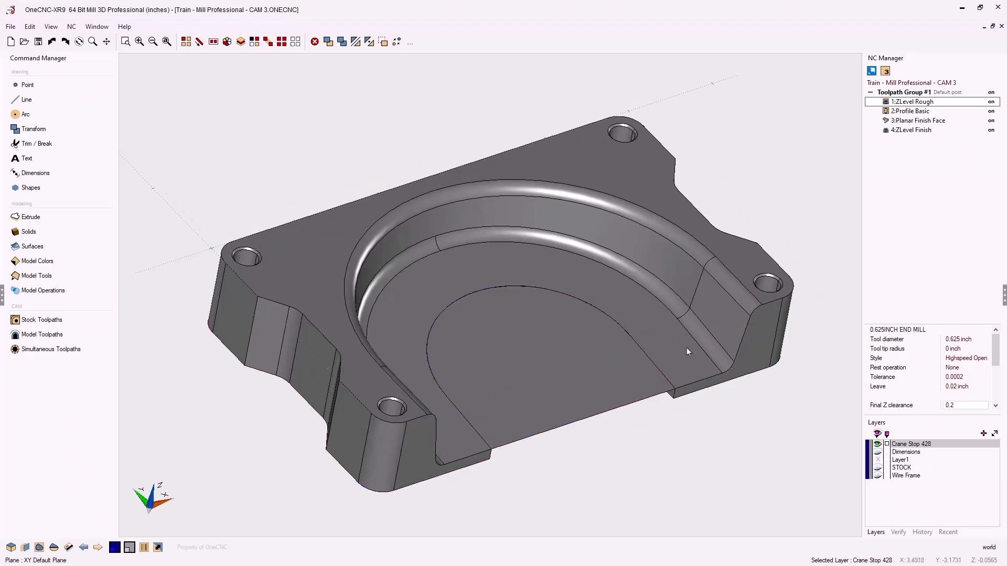
- Select the flat surface capping the U-shaped opening and assign it to a new layer named Cap Surface
{"action": "middle_click_drag", "start_coordinate": [678, 342], "coordinate": [676, 346]}
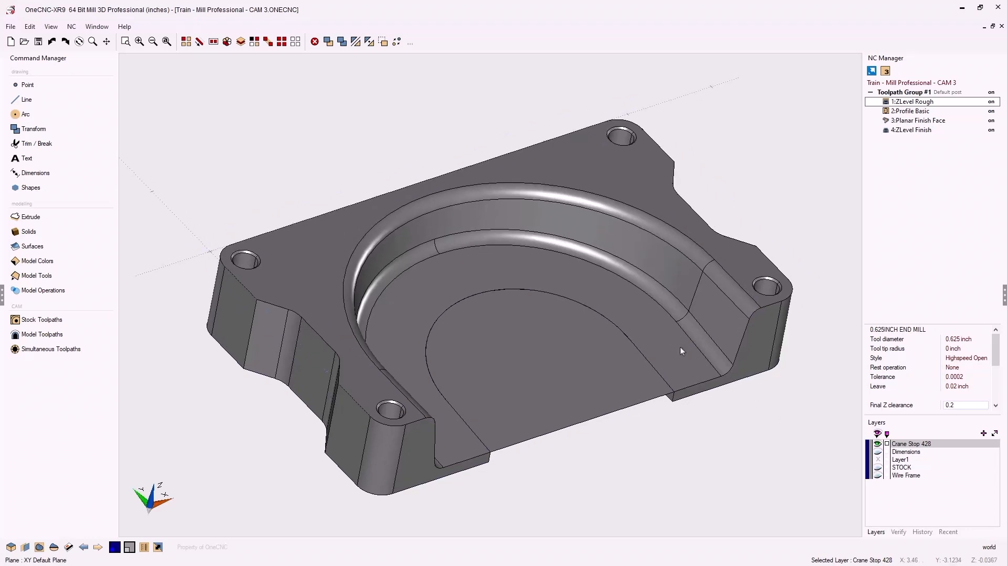
{"action": "key", "text": "s"}
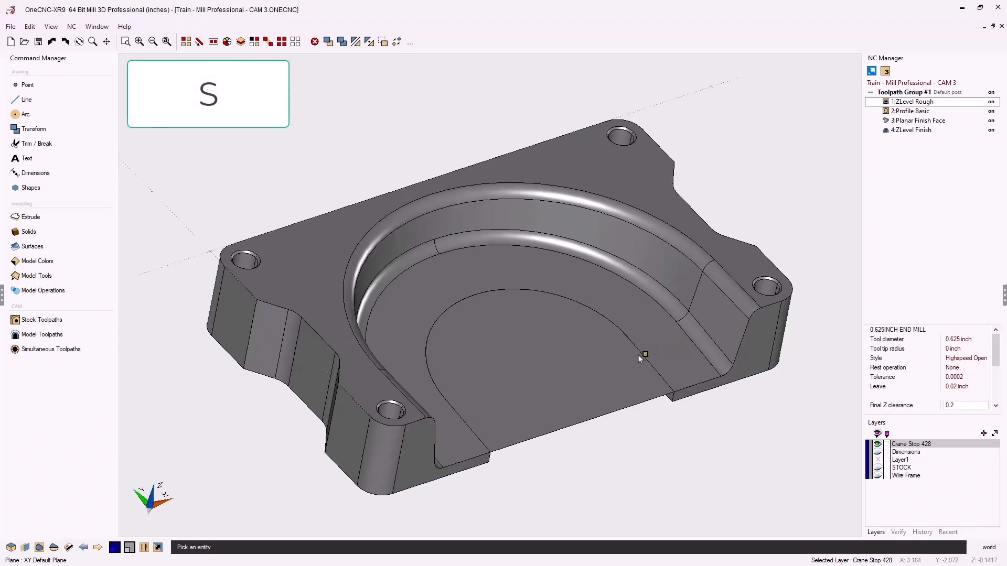
{"action": "left_click", "coordinate": [565, 373]}
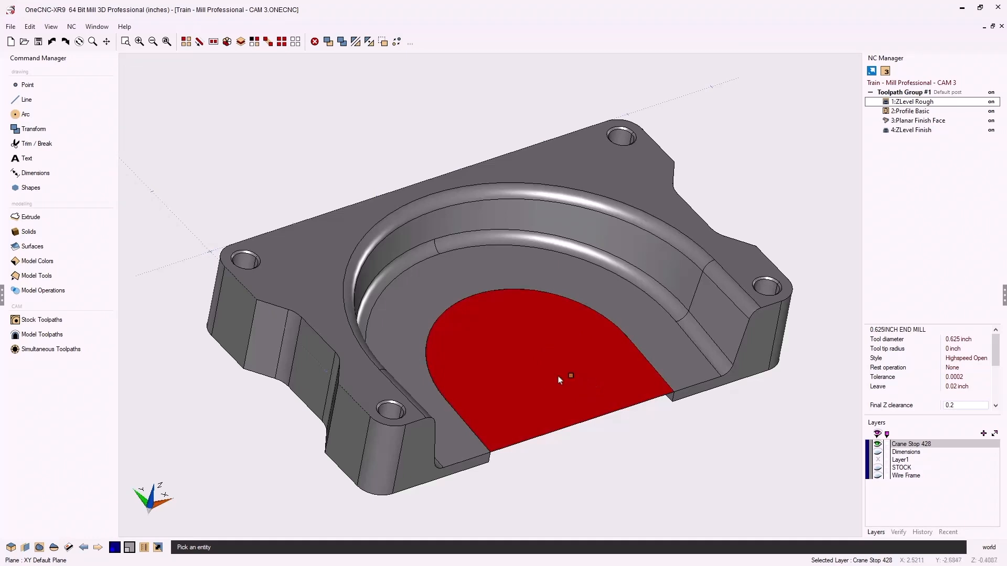
{"action": "left_click", "coordinate": [158, 547]}
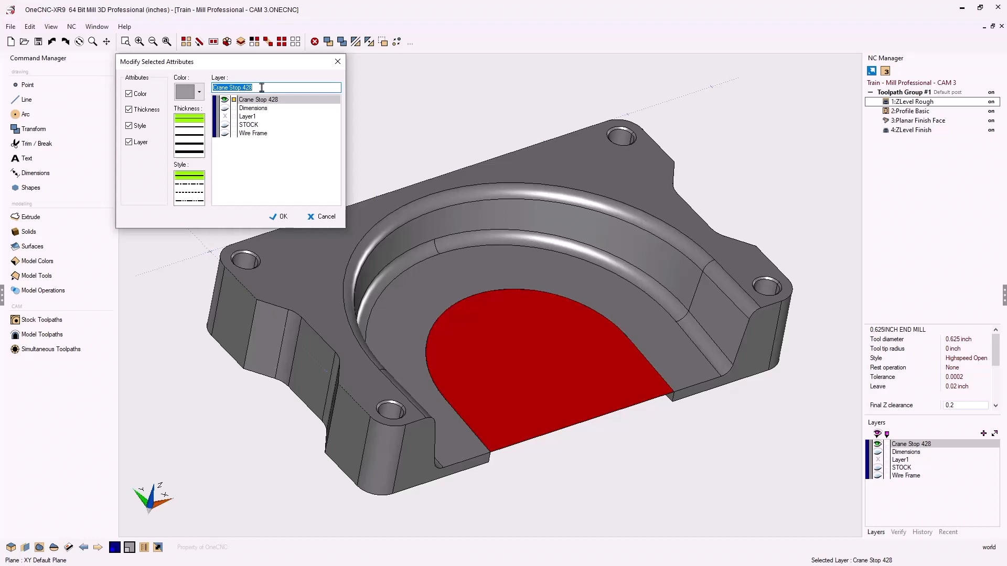
{"action": "type", "text": "Cap Surface"}
{"action": "left_click", "coordinate": [288, 217]}
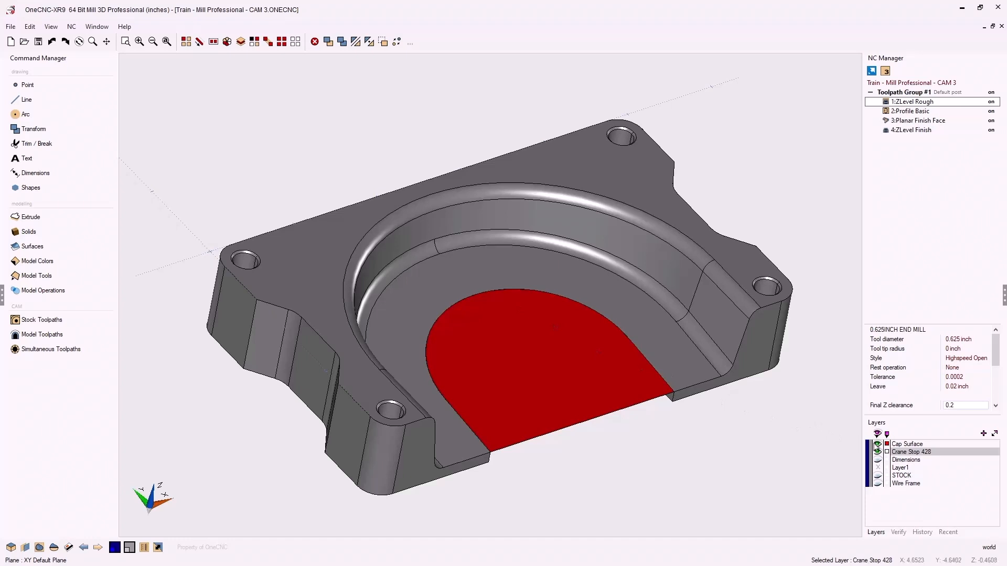
- Hide the Cap Surface layer, keeping the Crane Stop 428 layer shown
{"action": "left_click", "coordinate": [878, 444]}
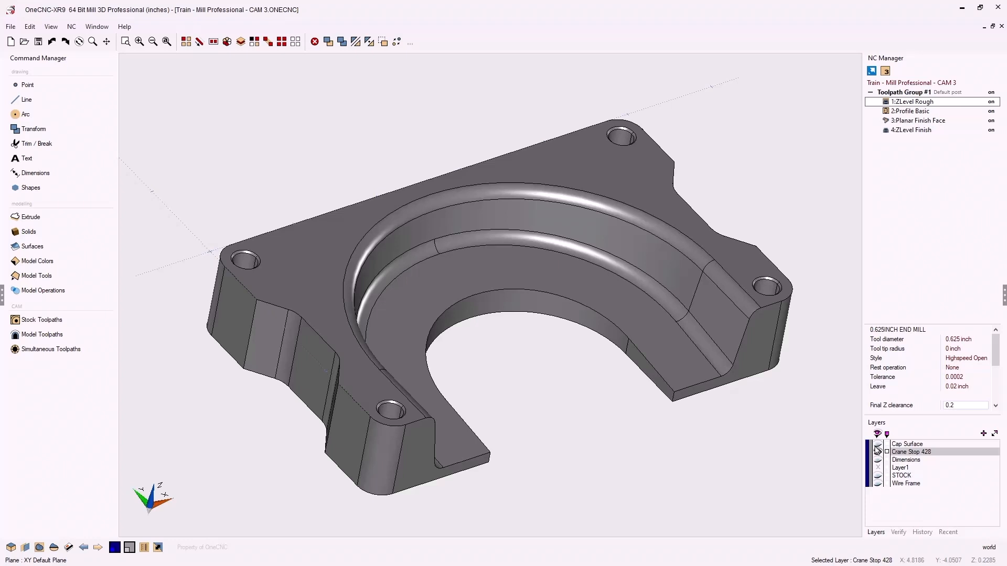
{"action": "left_click", "coordinate": [877, 451]}
{"action": "mouse_move", "coordinate": [641, 319]}
{"action": "middle_mouse_down"}
{"action": "mouse_move", "coordinate": [604, 321]}
{"action": "mouse_move", "coordinate": [643, 317]}
{"action": "middle_mouse_up"}
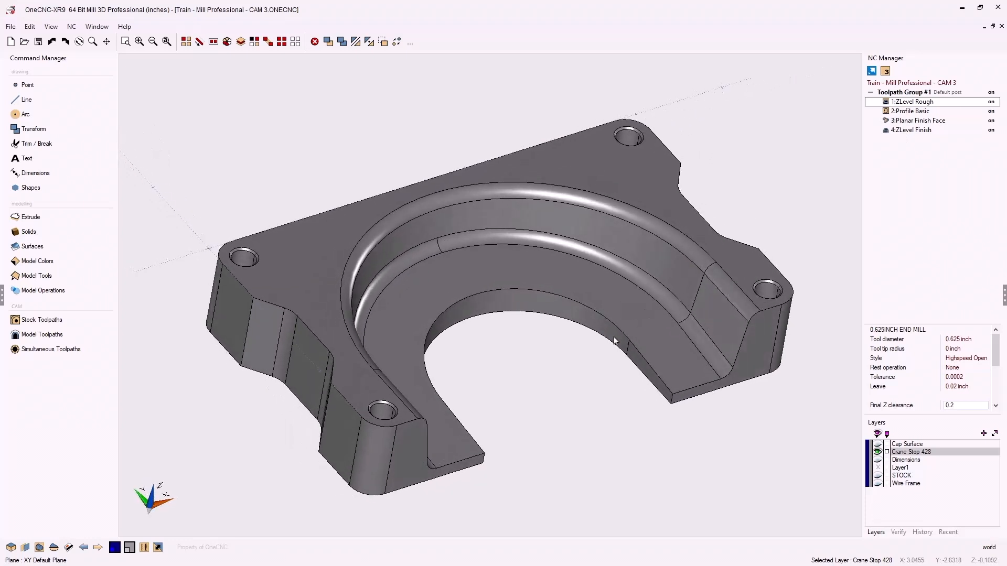
- Set the current drawing color to cyan and pick the second-thinnest line thickness
{"action": "left_click", "coordinate": [116, 548]}
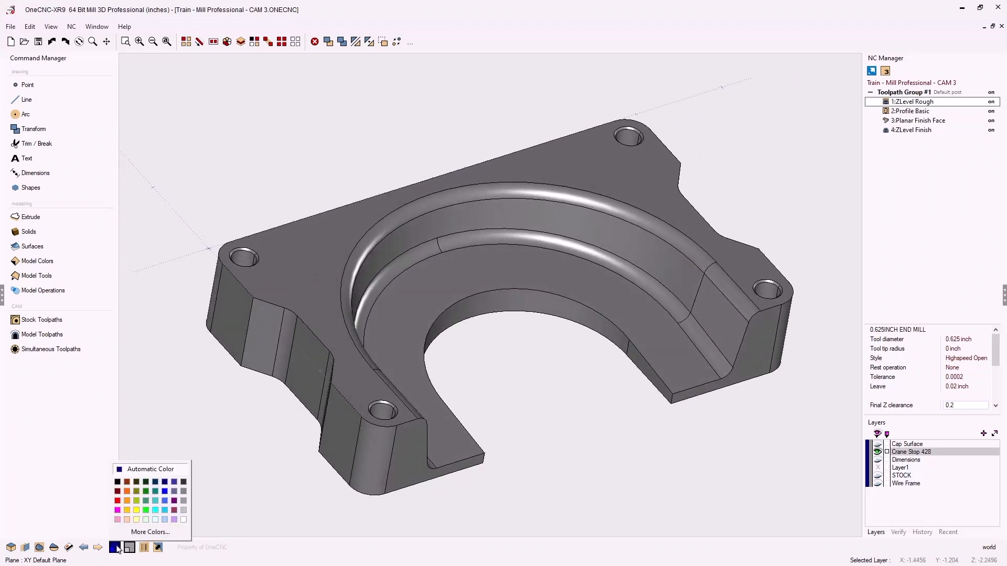
{"action": "left_click", "coordinate": [156, 511]}
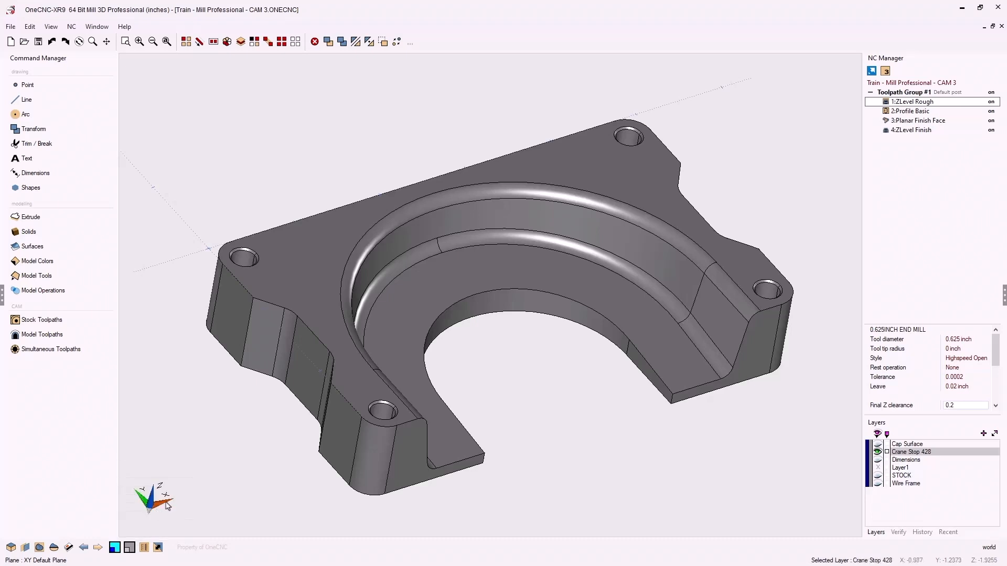
{"action": "left_click", "coordinate": [145, 547]}
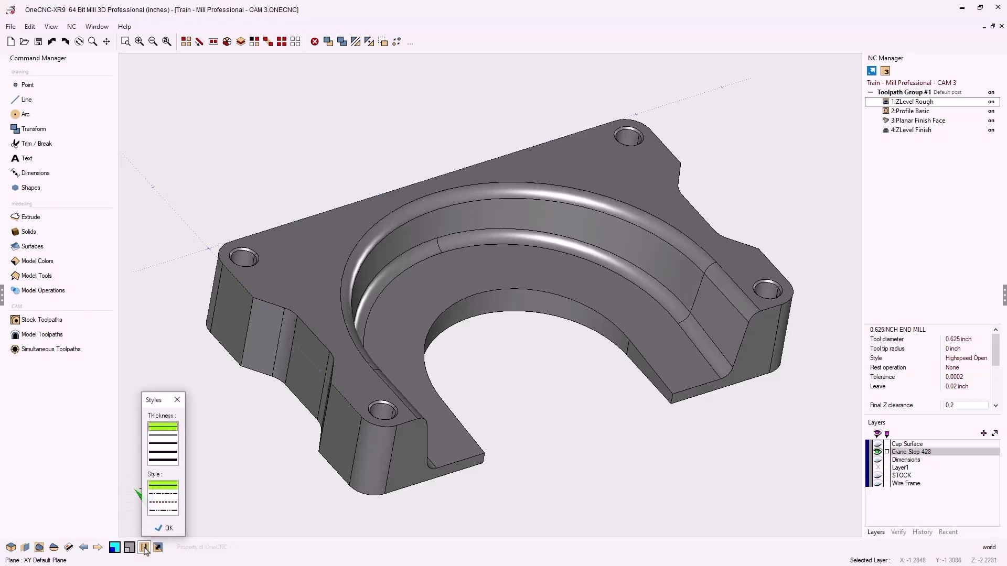
{"action": "left_click", "coordinate": [160, 436]}
{"action": "left_click", "coordinate": [178, 400]}
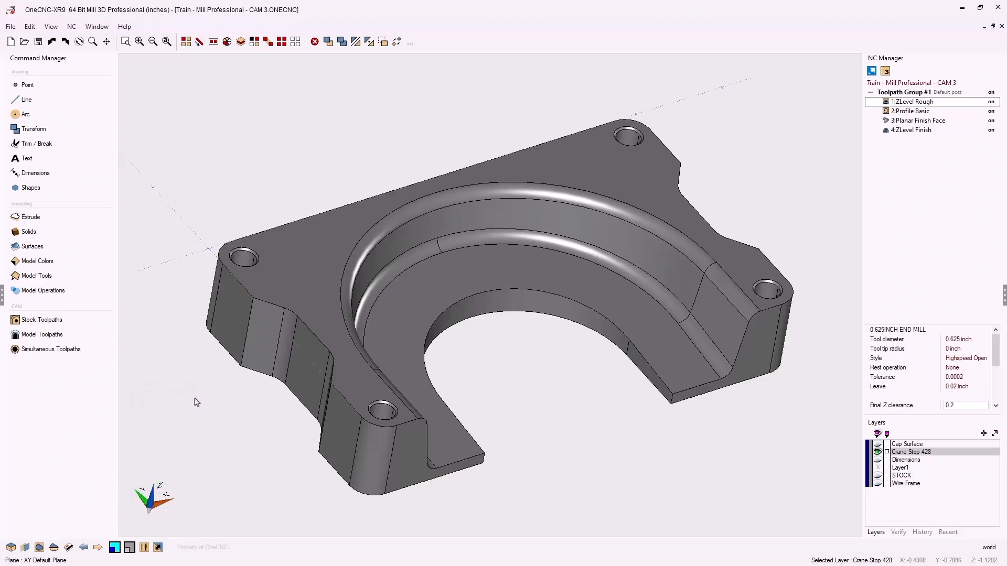
- Extract the edge where the recess's inner fillet meets the floor as a wireframe curve
{"action": "left_click", "coordinate": [44, 278]}
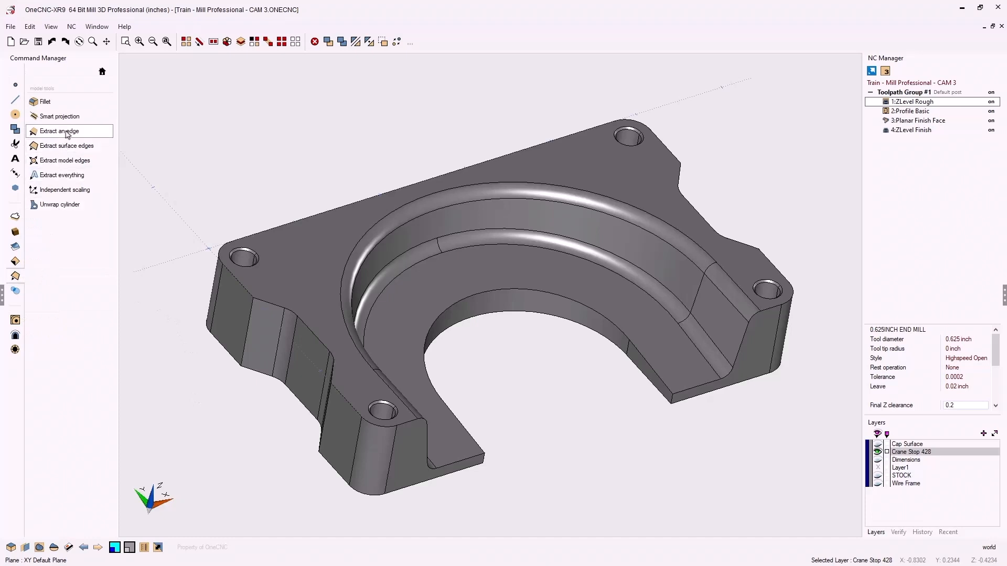
{"action": "left_click", "coordinate": [66, 132]}
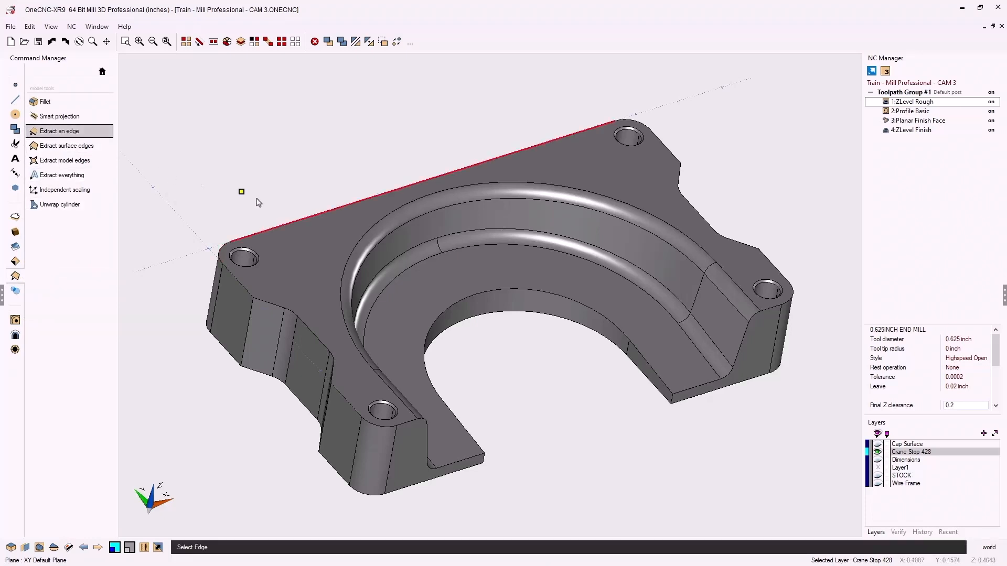
{"action": "left_click", "coordinate": [699, 357]}
{"action": "key", "text": "Escape"}
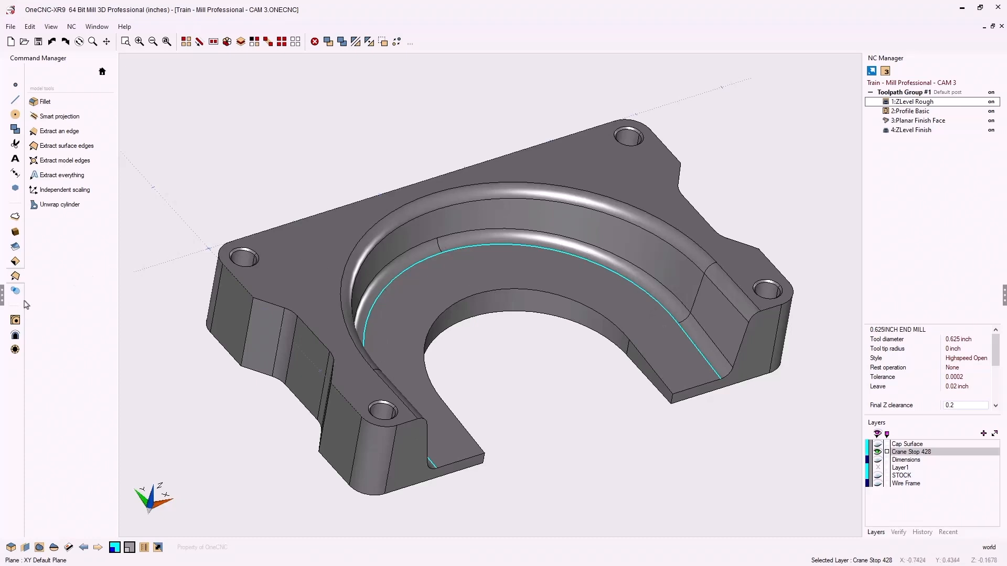
- Bring up the stock toolpath commands and view the part from above
{"action": "left_click", "coordinate": [15, 321]}
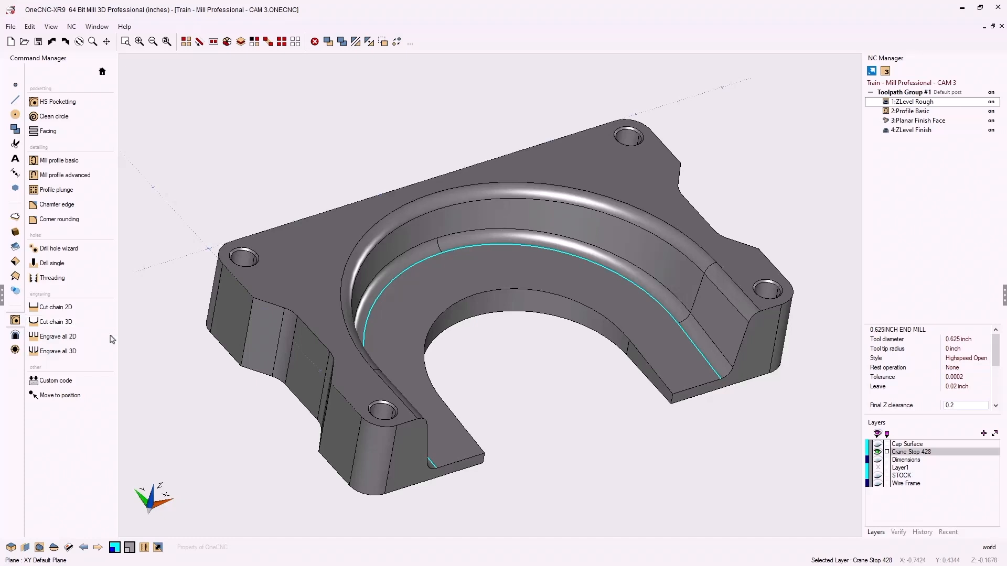
{"action": "right_click", "coordinate": [204, 398]}
{"action": "left_click", "coordinate": [205, 399]}
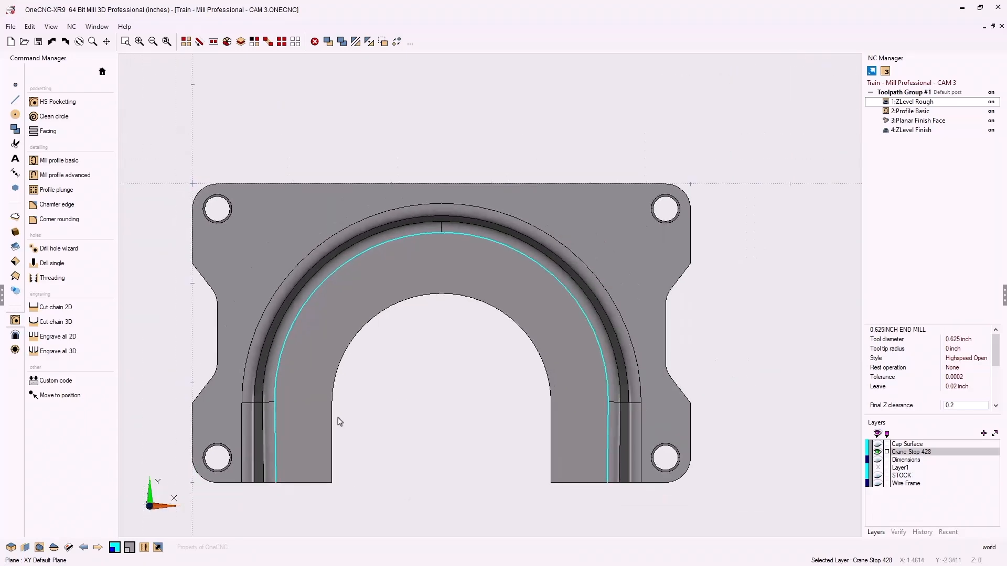
{"action": "middle_click_drag", "start_coordinate": [336, 412], "coordinate": [426, 436]}
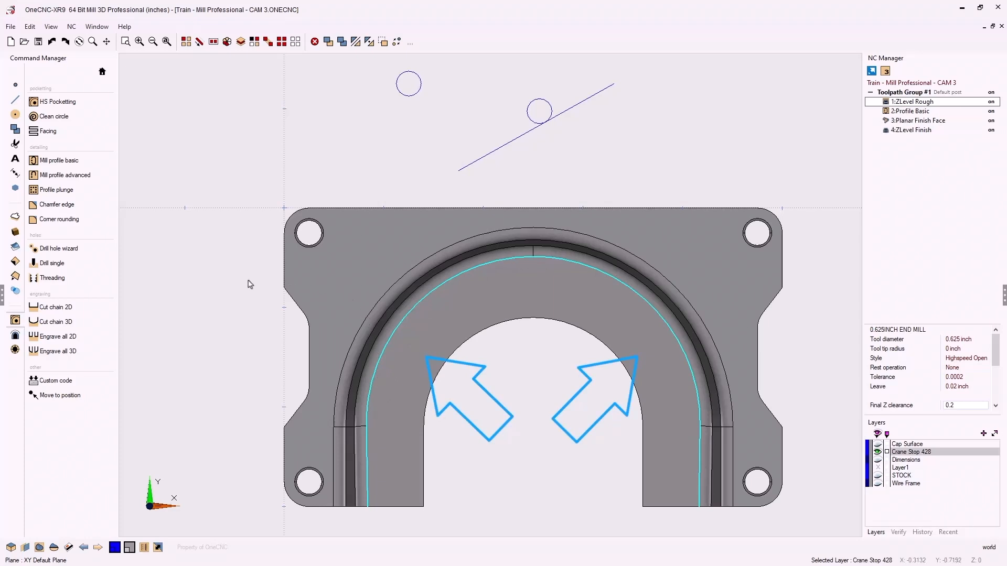
- Move the separate circle above the part by its bottom quadrant point onto the lower portion of the slanted line
{"action": "scroll", "coordinate": [484, 120], "scroll_direction": "up", "scroll_amount": 2}
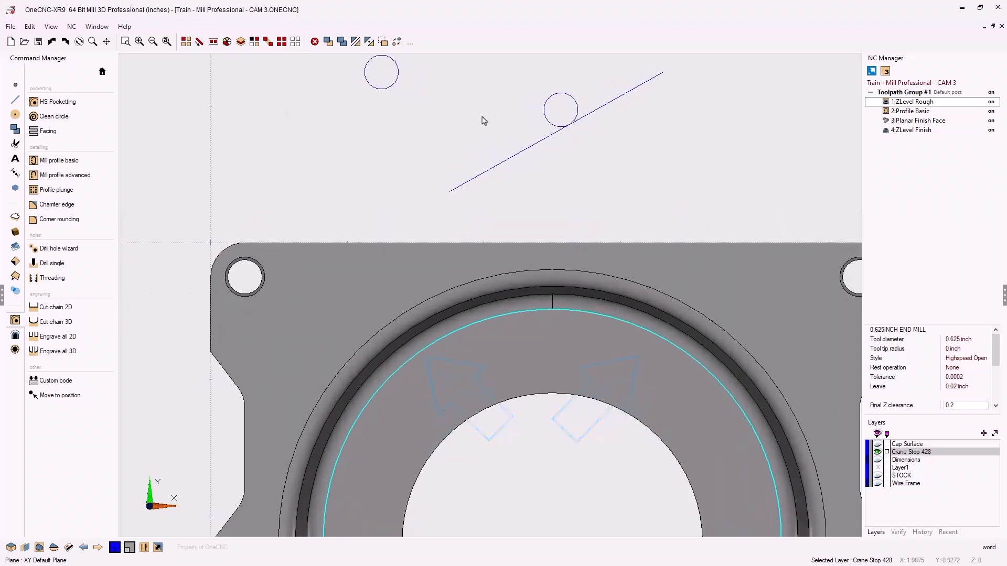
{"action": "scroll", "coordinate": [482, 118], "scroll_direction": "up", "scroll_amount": 2}
{"action": "middle_click_drag", "start_coordinate": [482, 118], "coordinate": [533, 194]}
{"action": "scroll", "coordinate": [521, 187], "scroll_direction": "up", "scroll_amount": 2}
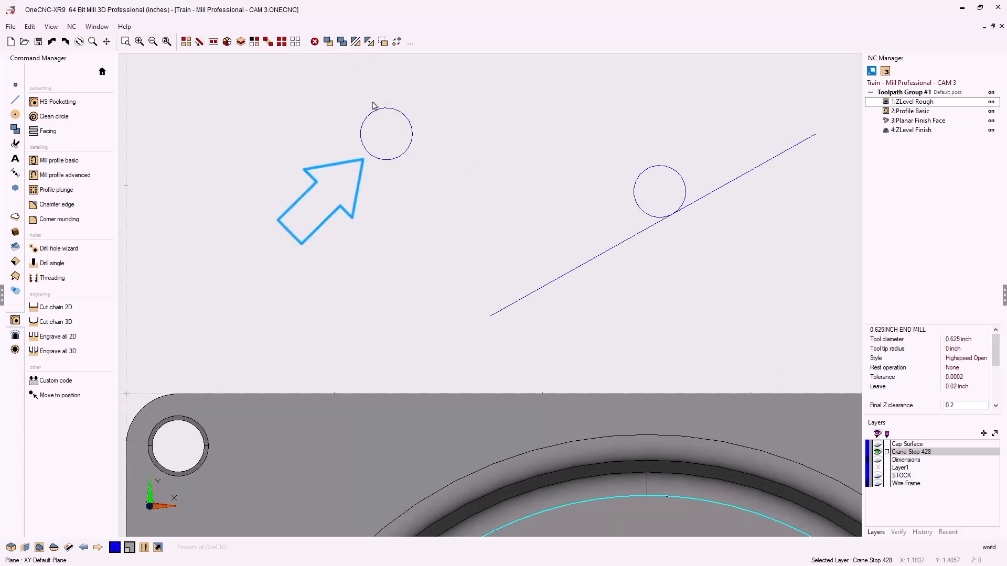
{"action": "left_click", "coordinate": [395, 159]}
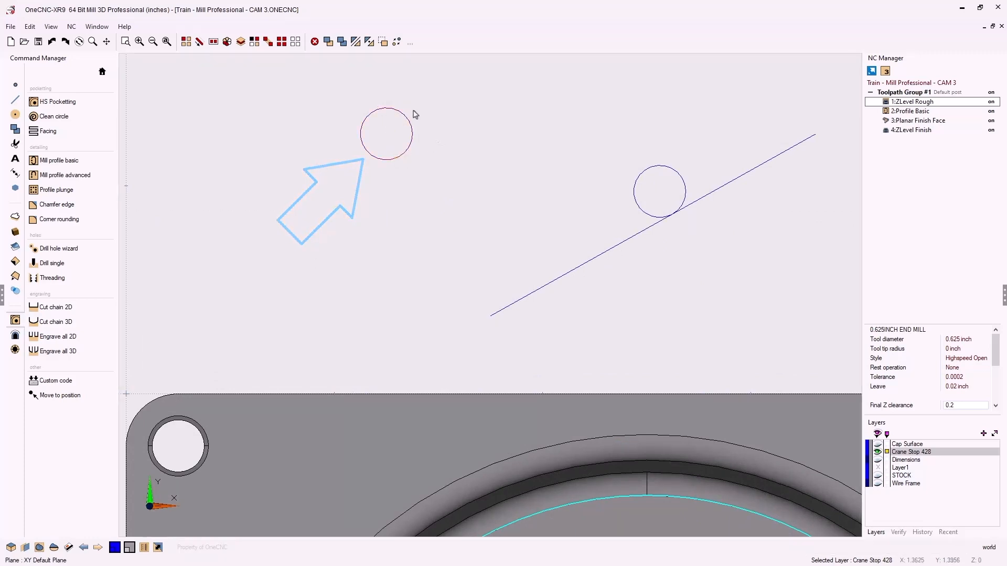
{"action": "left_click", "coordinate": [329, 42]}
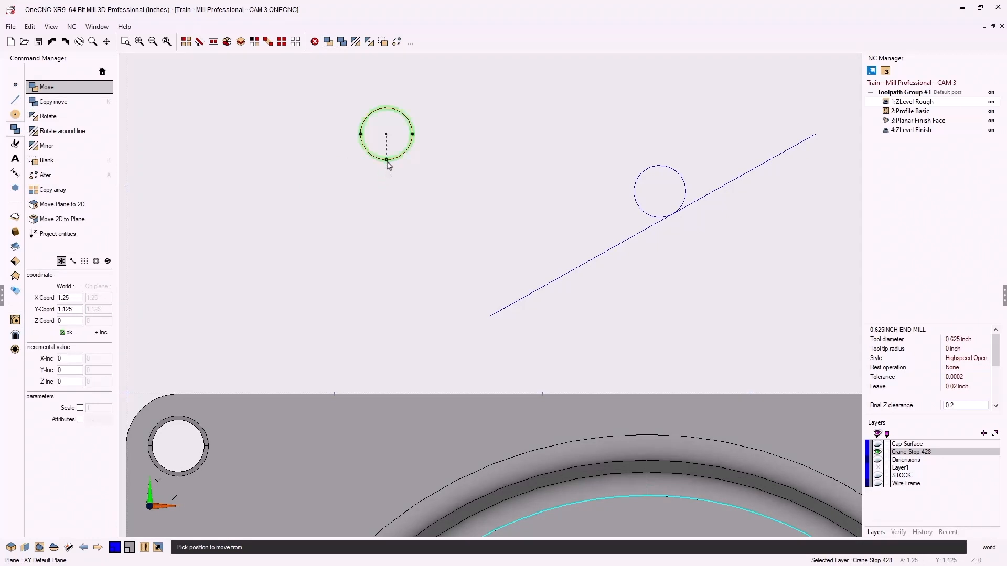
{"action": "left_click", "coordinate": [386, 160]}
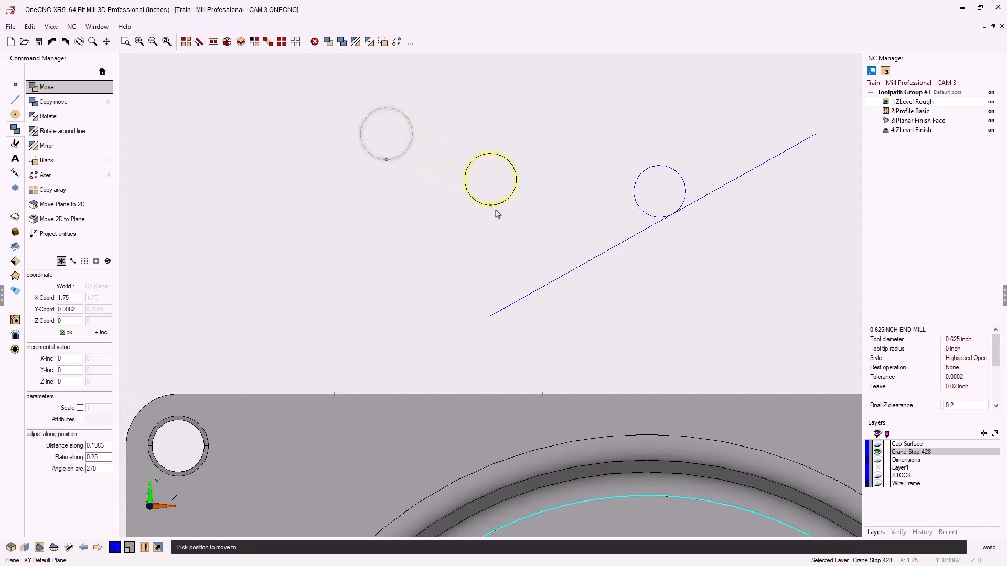
{"action": "left_click", "coordinate": [545, 287]}
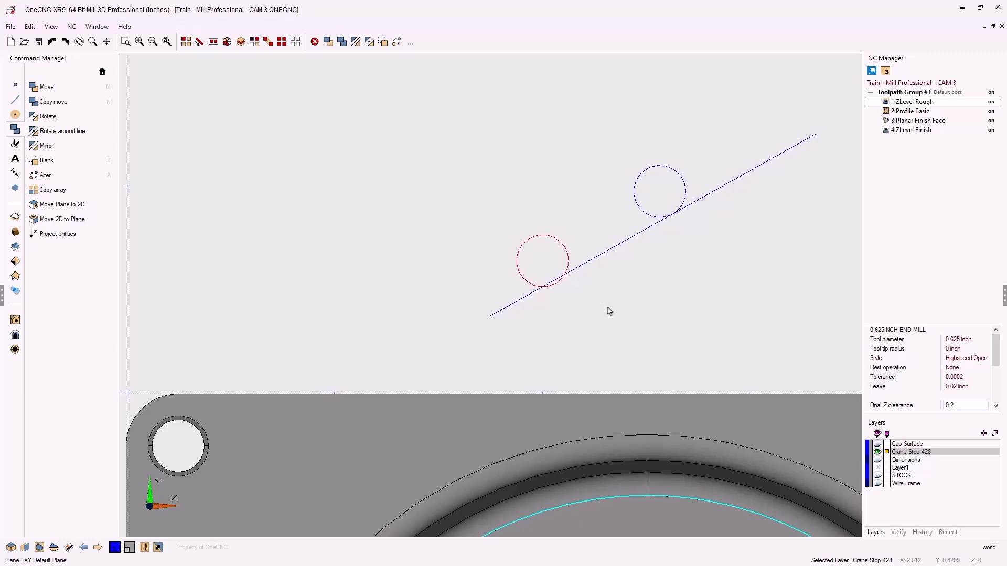
{"action": "middle_click_drag", "start_coordinate": [609, 310], "coordinate": [591, 207]}
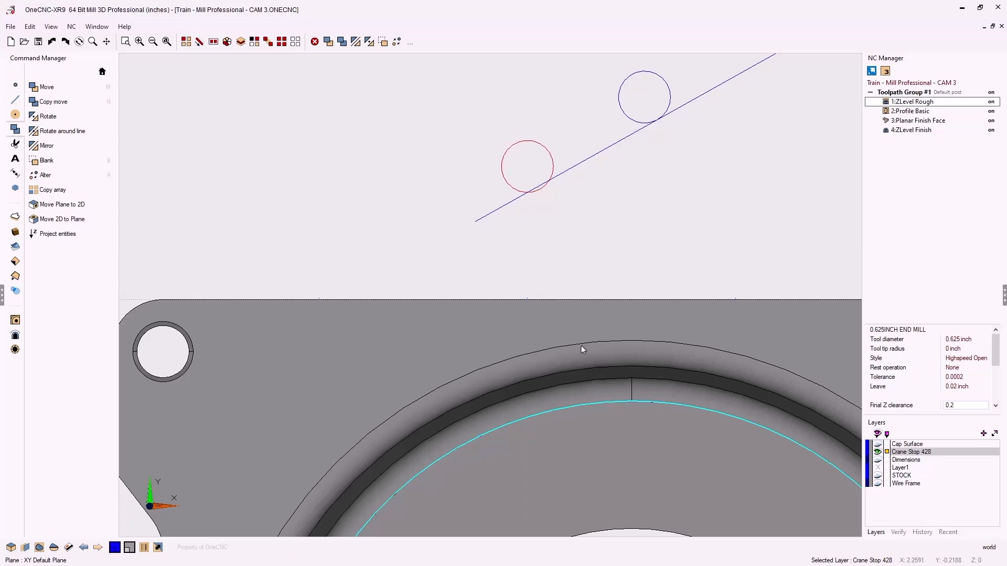
{"action": "scroll", "coordinate": [531, 183], "scroll_direction": "up", "scroll_amount": 1}
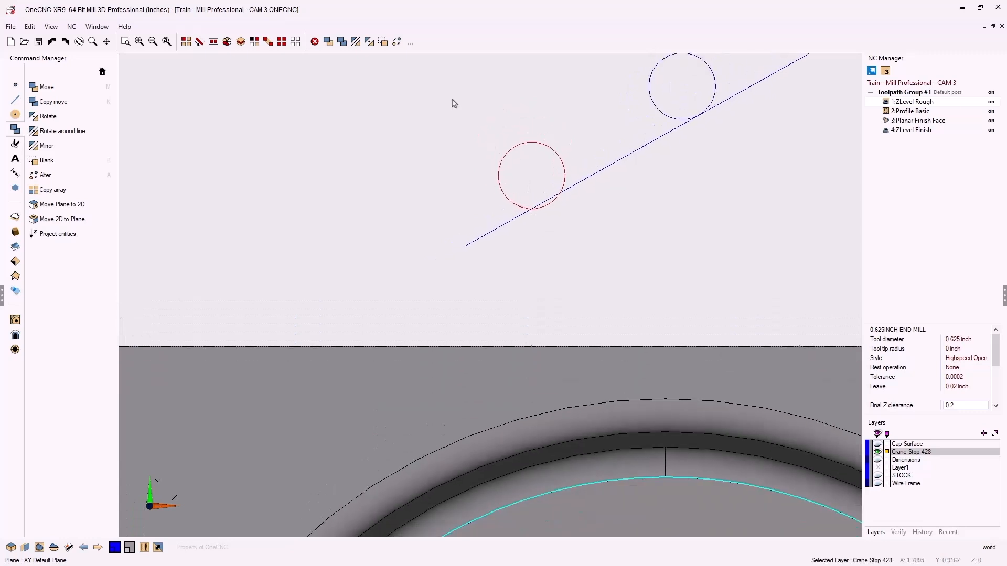
- Move the selected circle by its bottom quadrant point onto the slanted line, directly below the tangent circle's centre
{"action": "left_click", "coordinate": [328, 42]}
{"action": "left_click", "coordinate": [532, 210]}
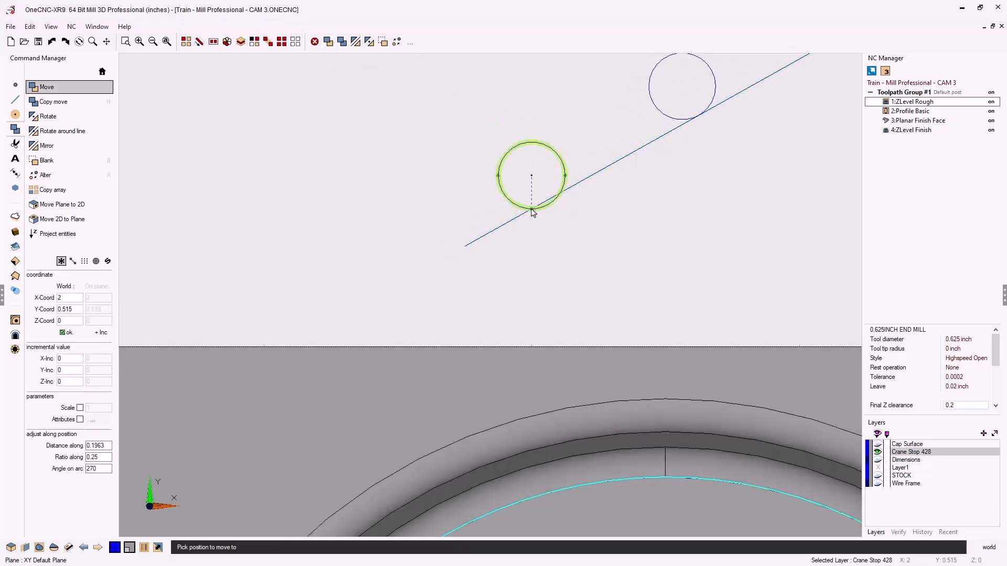
{"action": "scroll", "coordinate": [668, 216], "scroll_direction": "up", "scroll_amount": 1}
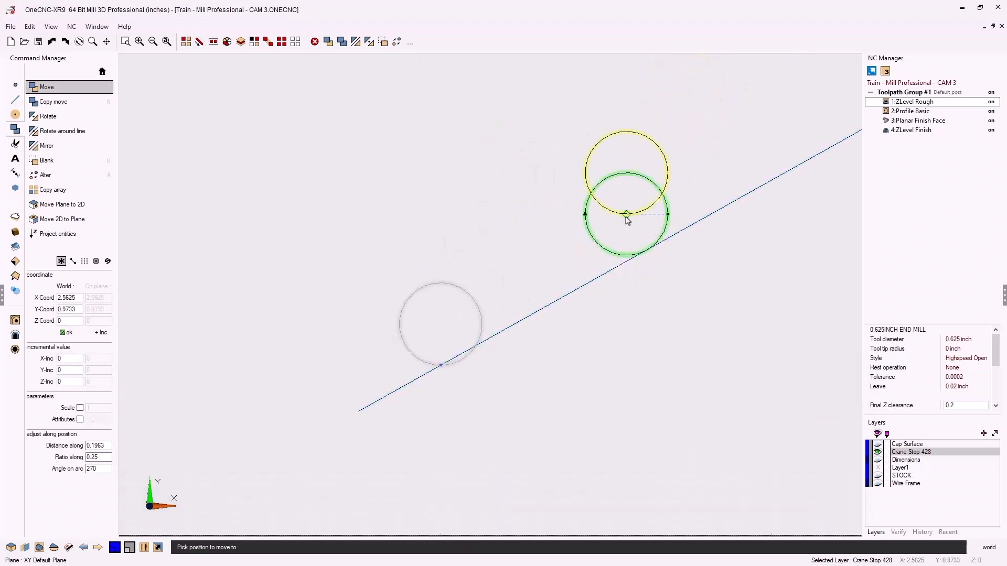
{"action": "left_click", "coordinate": [627, 260]}
{"action": "scroll", "coordinate": [642, 254], "scroll_direction": "up", "scroll_amount": 1}
{"action": "scroll", "coordinate": [642, 253], "scroll_direction": "up", "scroll_amount": 4}
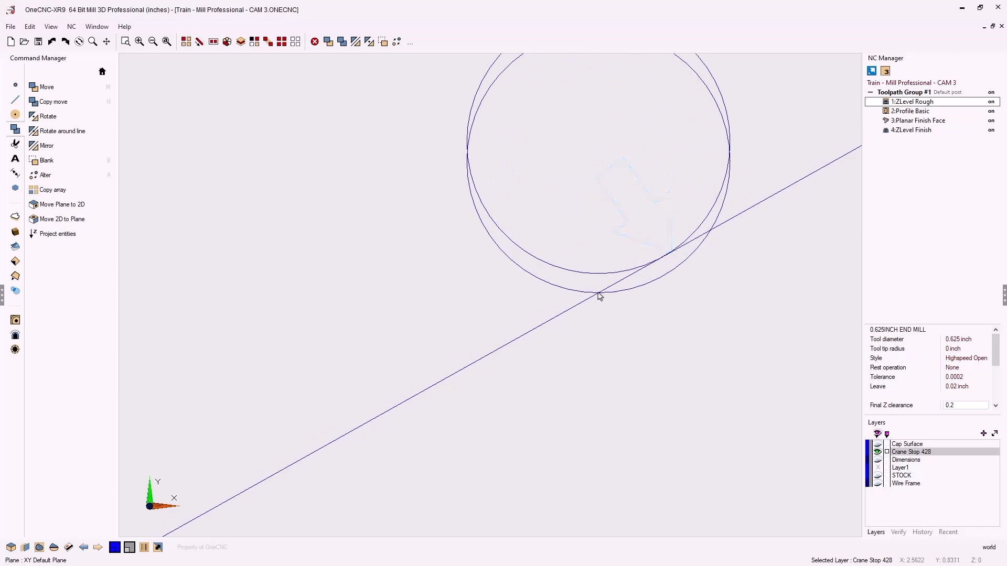
{"action": "scroll", "coordinate": [611, 318], "scroll_direction": "down", "scroll_amount": 5}
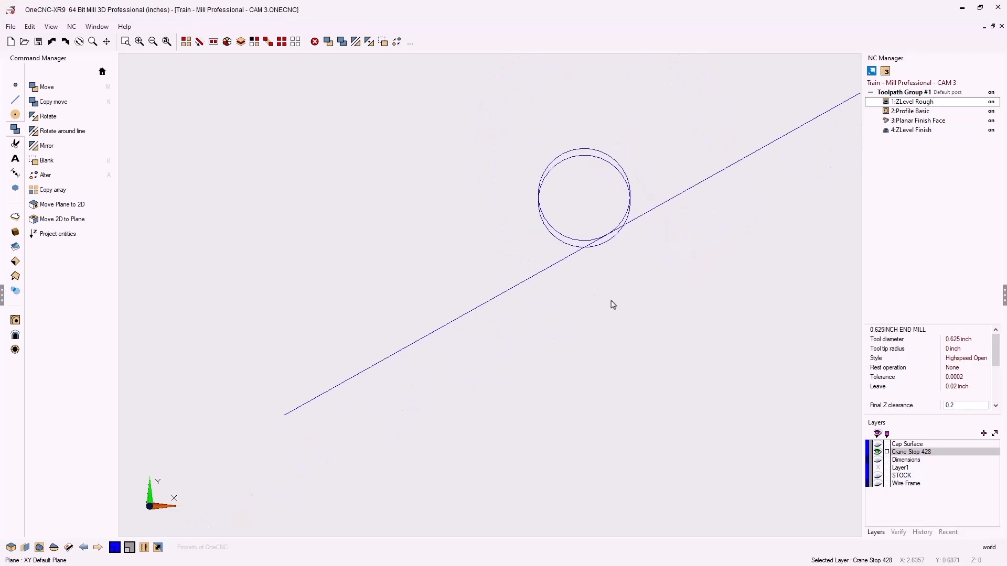
- Delete the slanted line and both circles above the part, selecting them with a window
{"action": "middle_click_drag", "start_coordinate": [597, 347], "coordinate": [557, 125]}
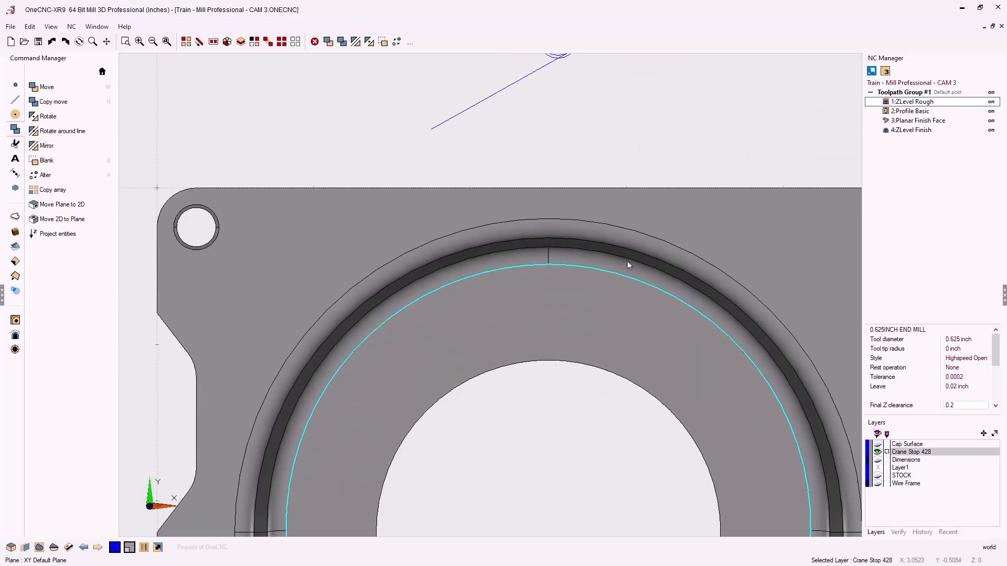
{"action": "middle_click_drag", "start_coordinate": [613, 249], "coordinate": [620, 376]}
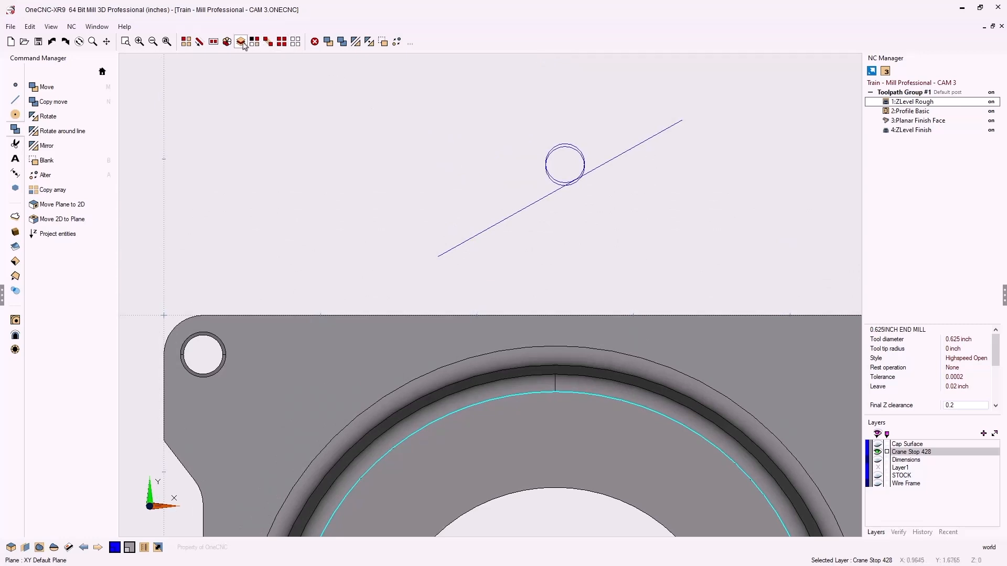
{"action": "left_click", "coordinate": [213, 41]}
{"action": "left_click", "coordinate": [408, 92]}
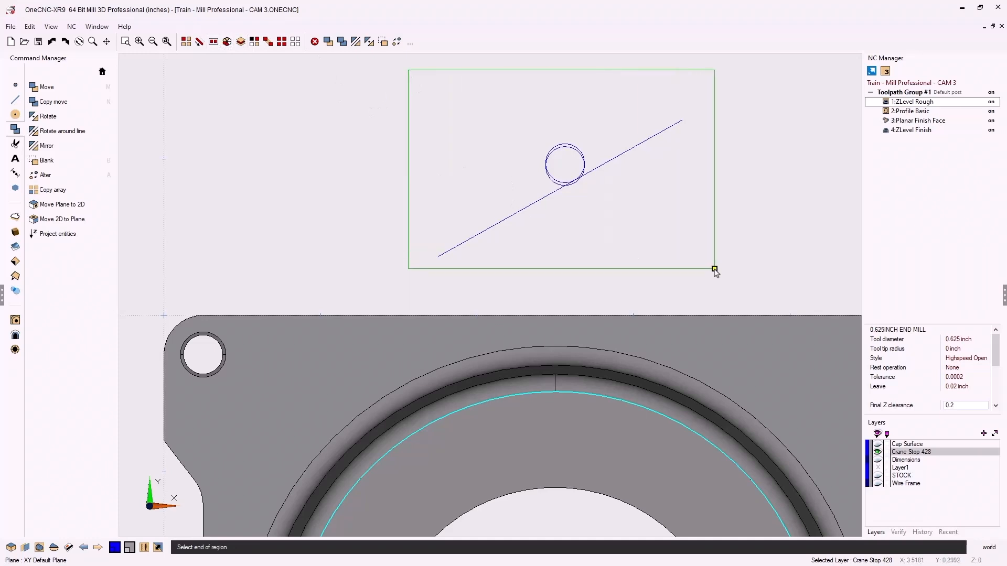
{"action": "left_click", "coordinate": [716, 269]}
{"action": "key", "text": "Delete"}
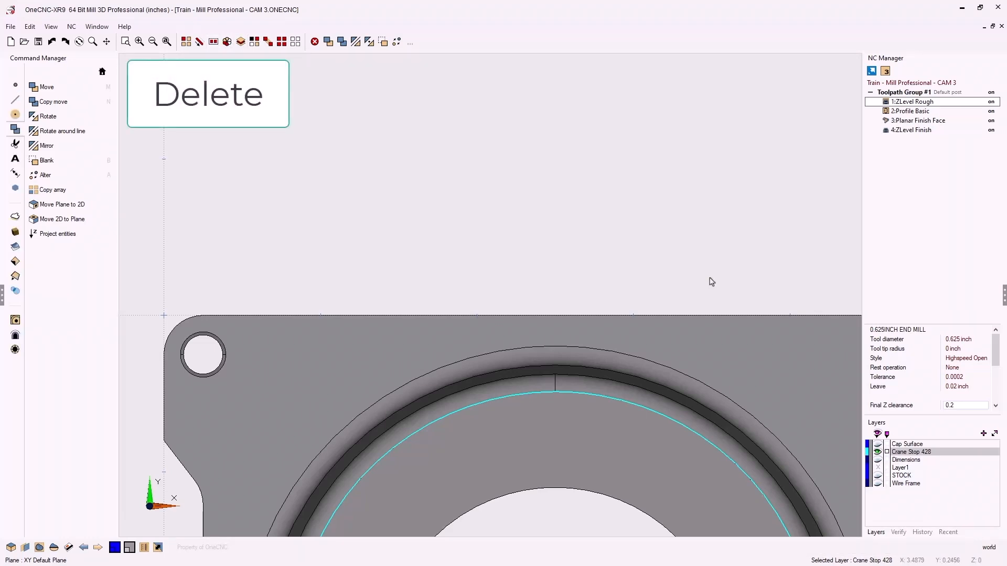
- Select the cyan recess curve by its color and move it up by a Z increment of 0.0001
{"action": "middle_click_drag", "start_coordinate": [495, 429], "coordinate": [521, 440]}
{"action": "scroll", "coordinate": [479, 243], "scroll_direction": "down", "scroll_amount": 5}
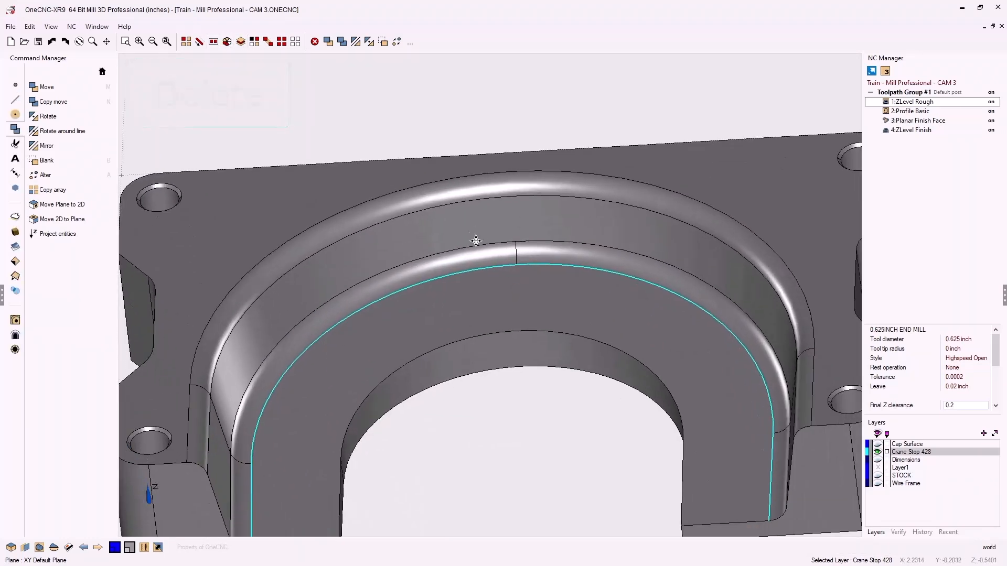
{"action": "middle_click_drag", "start_coordinate": [508, 270], "coordinate": [549, 273]}
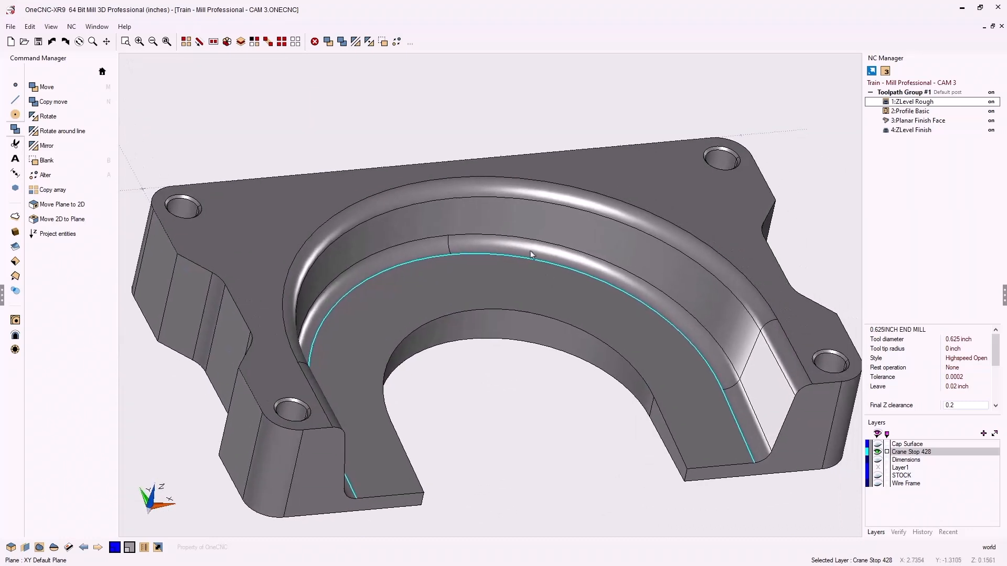
{"action": "left_click", "coordinate": [254, 41]}
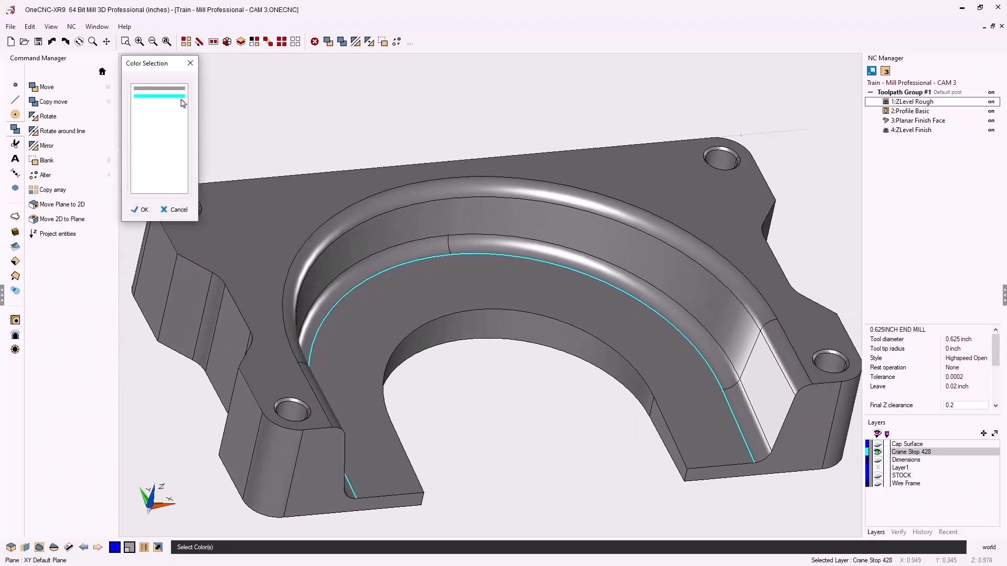
{"action": "left_click", "coordinate": [165, 96]}
{"action": "left_click", "coordinate": [144, 210]}
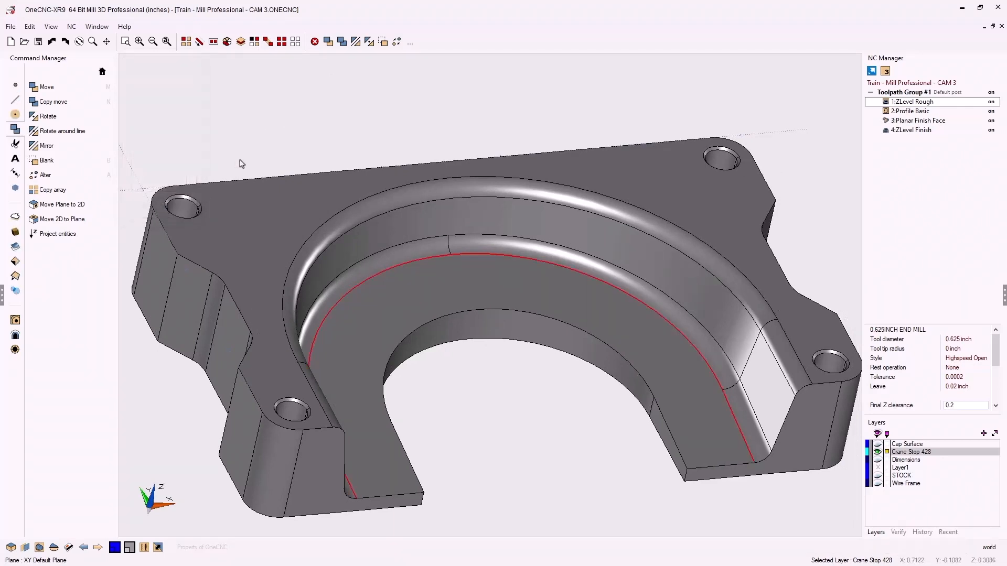
{"action": "left_click", "coordinate": [329, 42]}
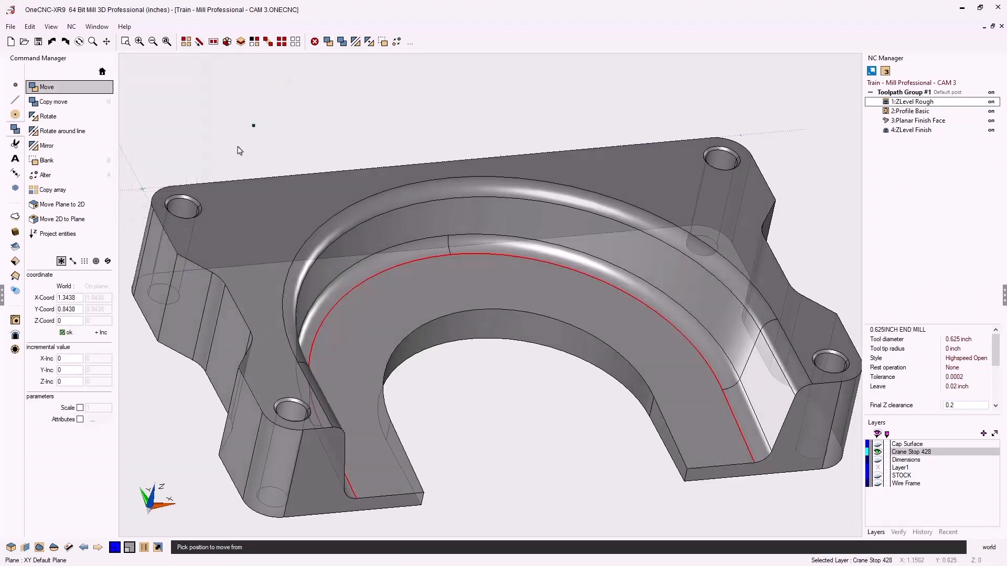
{"action": "left_click", "coordinate": [71, 382]}
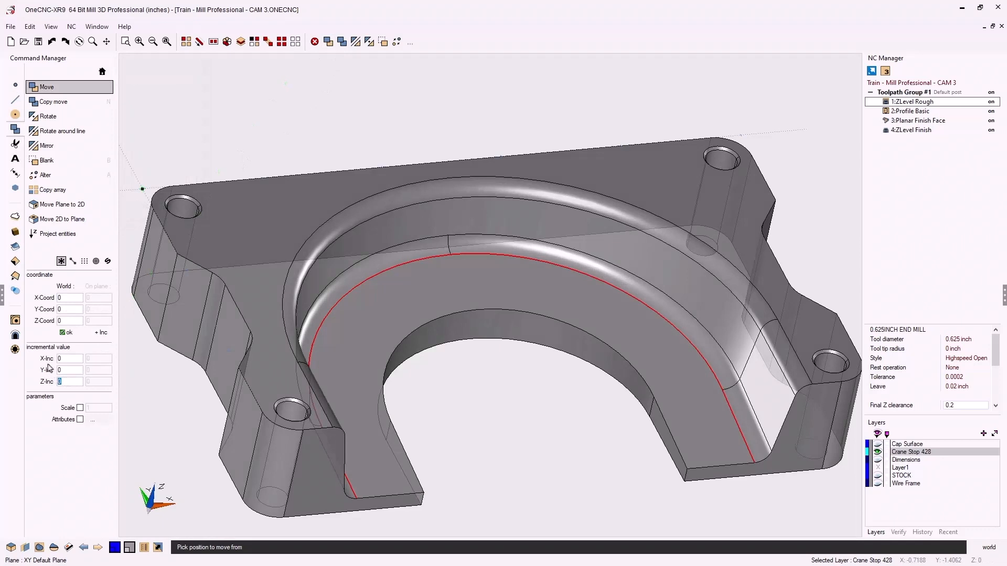
{"action": "type", "text": ".00"}
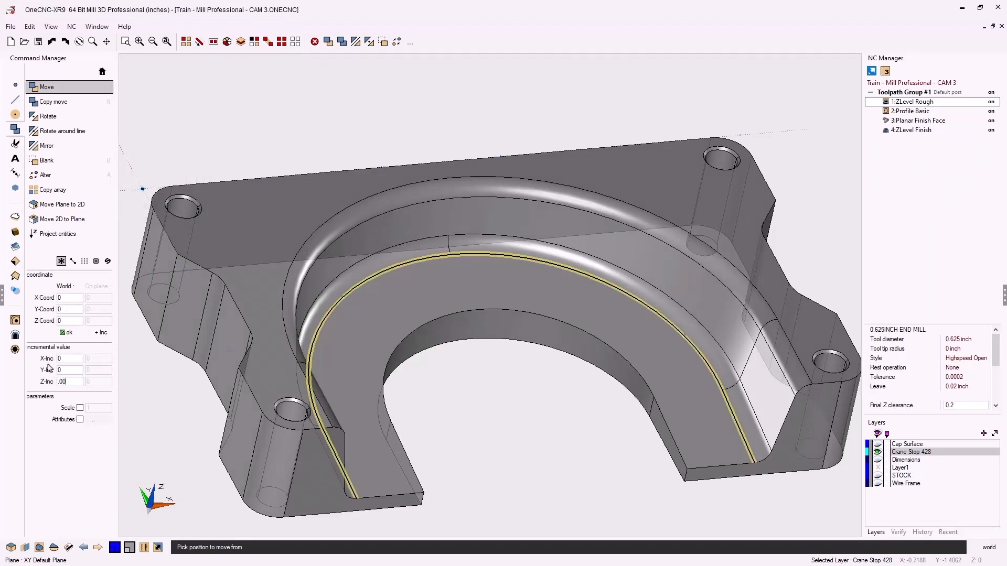
{"action": "type", "text": "01"}
{"action": "key", "text": "Return"}
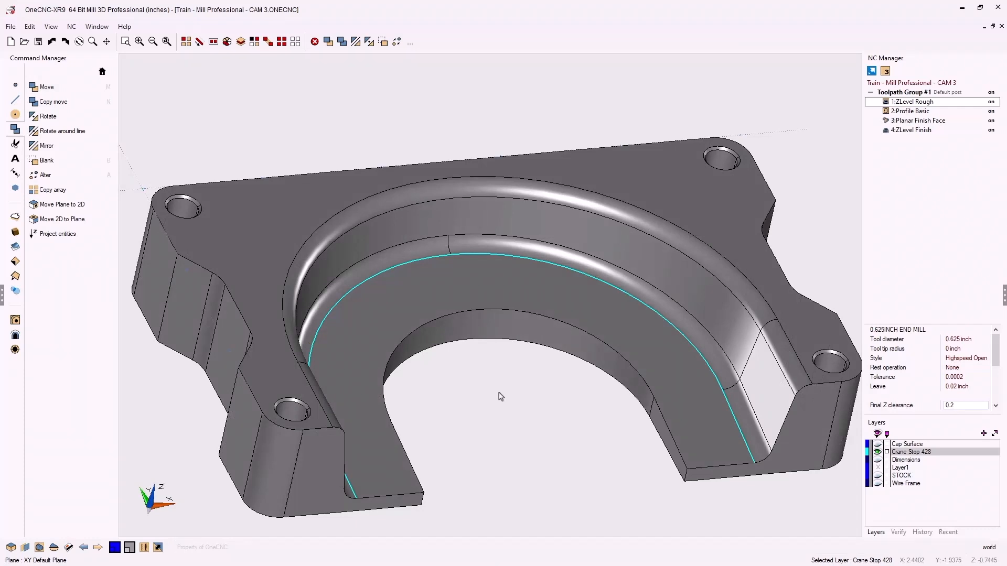
- Start a Cut Chain 3D toolpath on the whole cyan curve, from the open end of its straight segment nearest the XZ-side wall opening toward the arc
{"action": "left_click", "coordinate": [15, 321]}
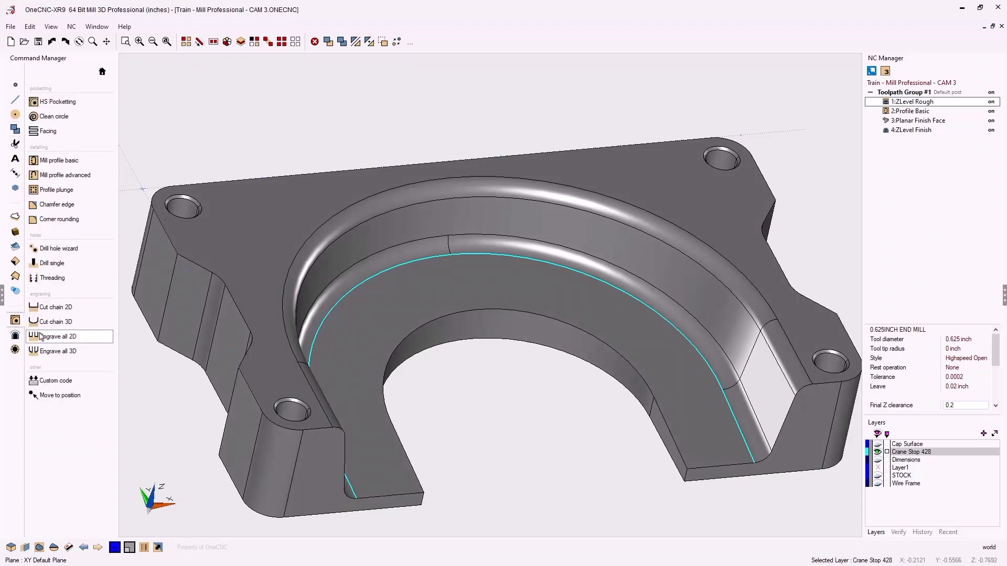
{"action": "left_click", "coordinate": [53, 325]}
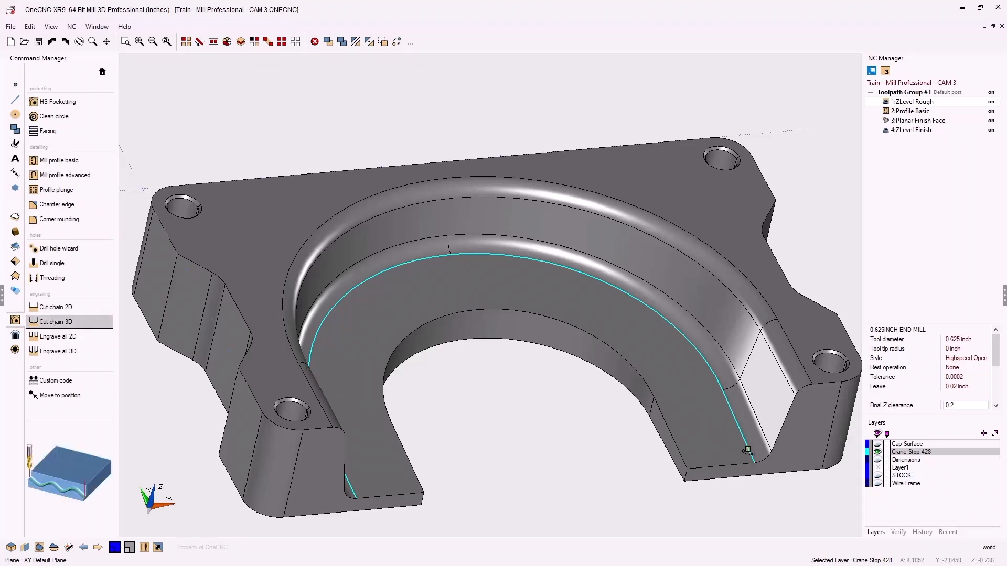
{"action": "left_click", "coordinate": [748, 450]}
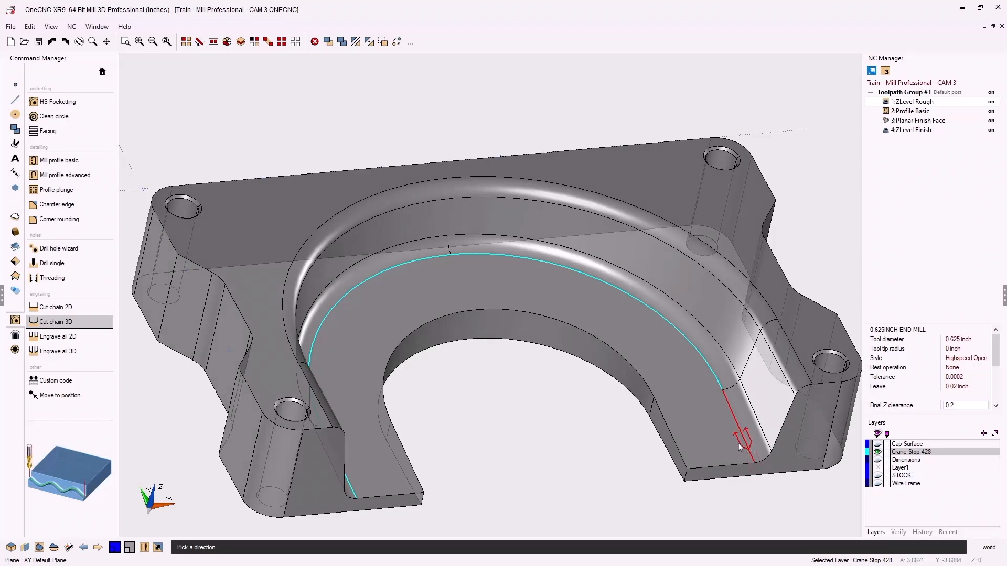
{"action": "left_click", "coordinate": [738, 442]}
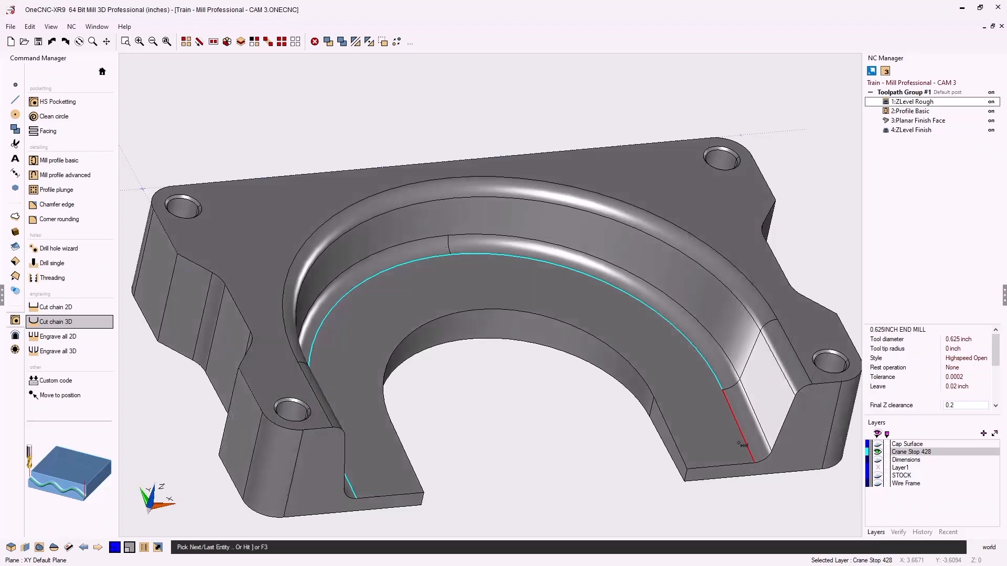
{"action": "key", "text": "F3"}
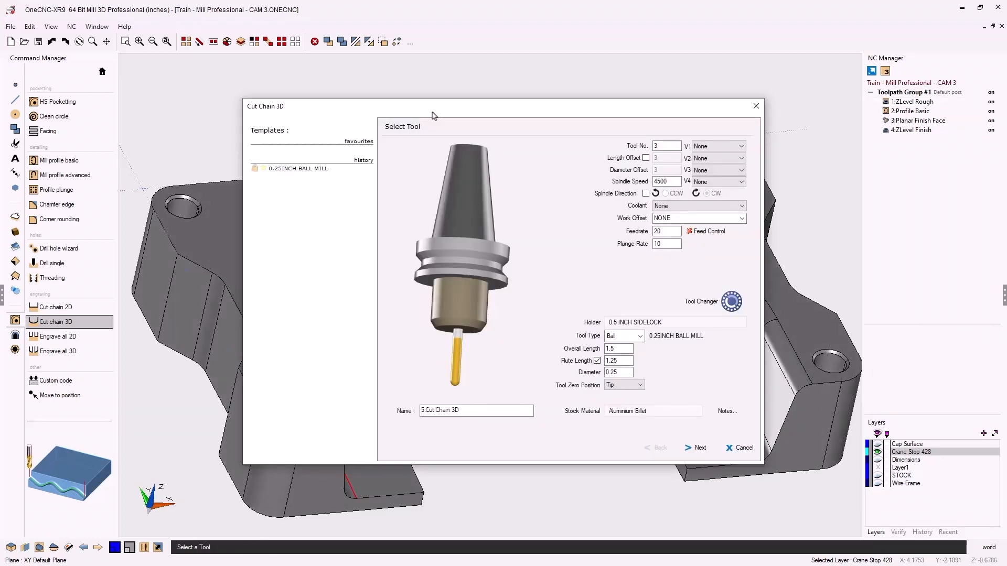
- Generate the Cut Chain 3D toolpath with tool 3, the 0.25 inch ball mill, keeping the existing clearances and approach style None
{"action": "left_click_drag", "start_coordinate": [433, 114], "coordinate": [308, 68]}
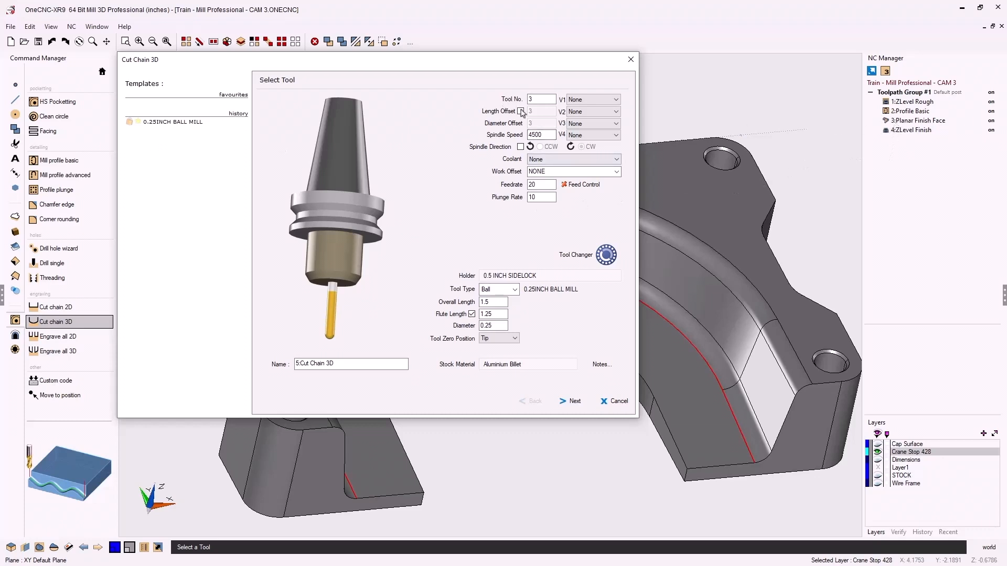
{"action": "left_click", "coordinate": [539, 102]}
{"action": "left_click", "coordinate": [573, 402]}
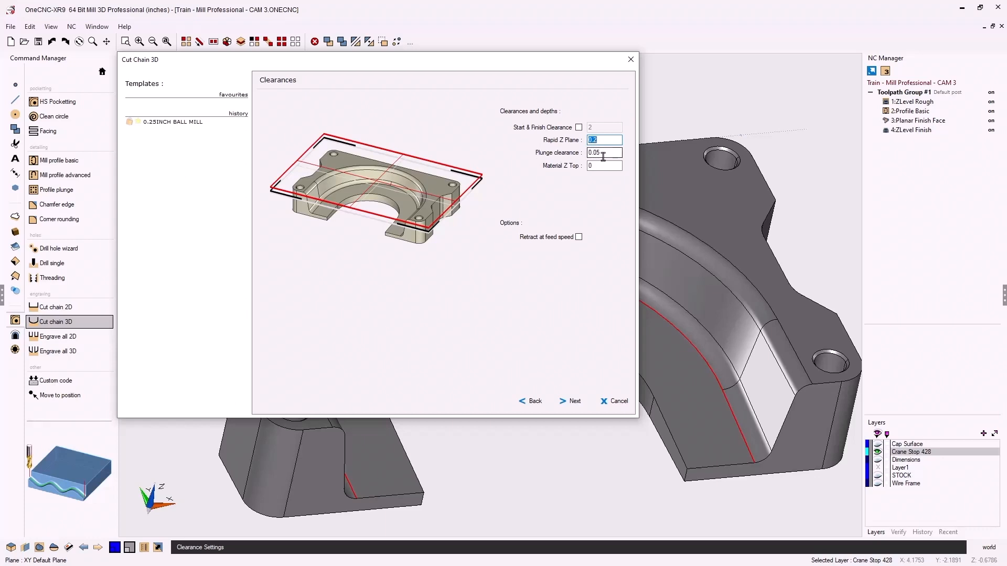
{"action": "left_click", "coordinate": [574, 401]}
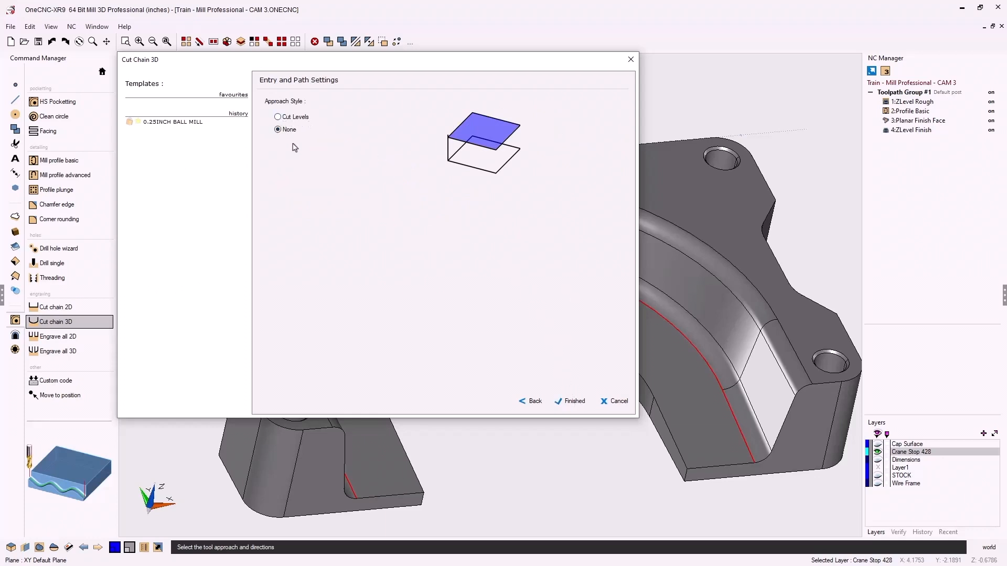
{"action": "left_click", "coordinate": [278, 118]}
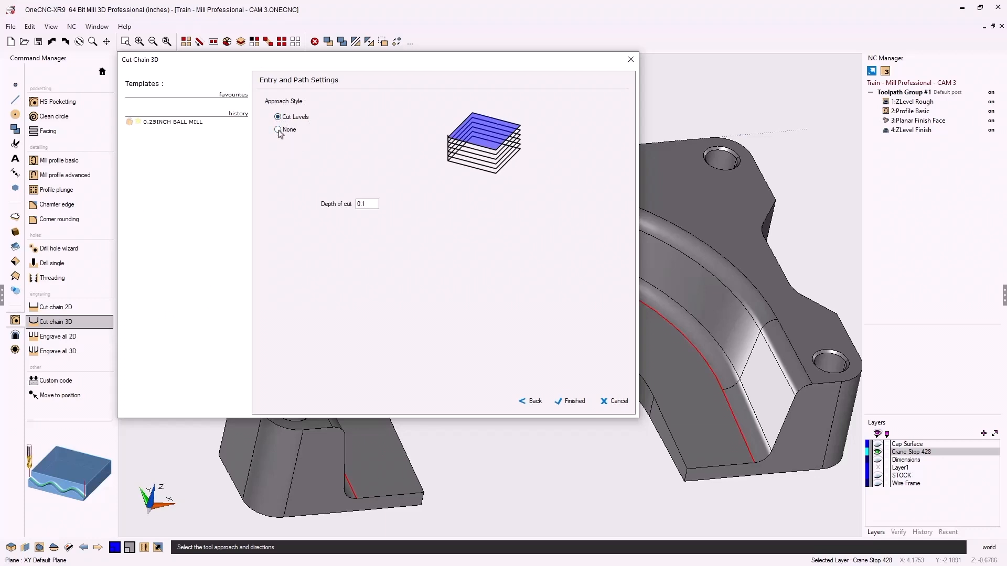
{"action": "left_click", "coordinate": [278, 130]}
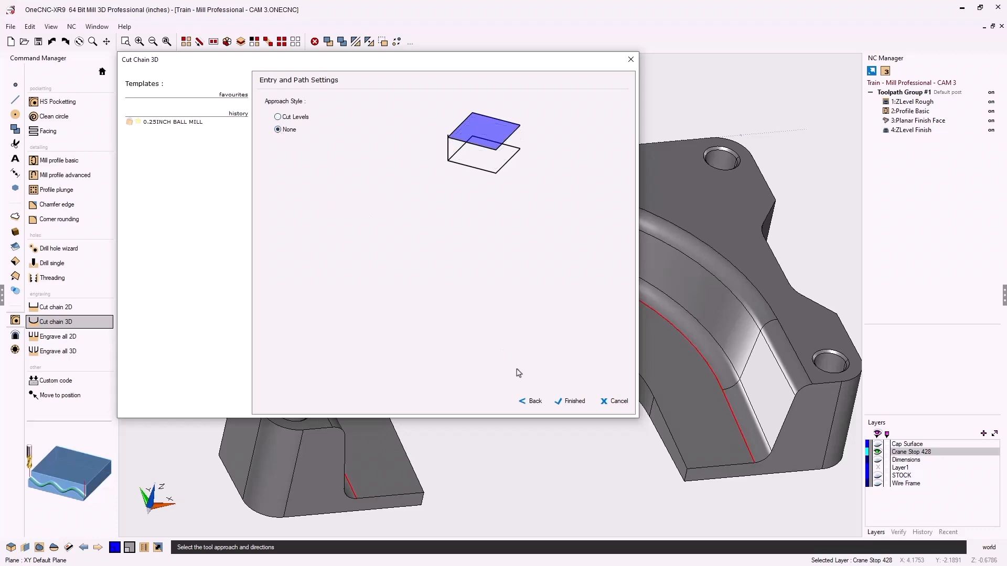
{"action": "left_click", "coordinate": [568, 402]}
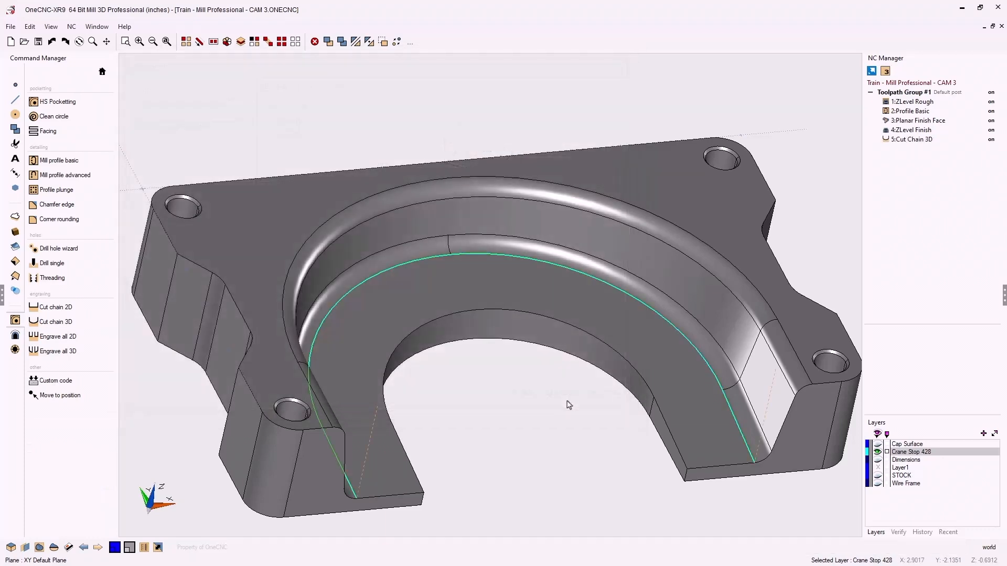
- Simulate Toolpath Group #1 with the stock model, slow the playback to Default Speed, and inspect the machined recess fillet
{"action": "scroll", "coordinate": [574, 399], "scroll_direction": "down", "scroll_amount": 3}
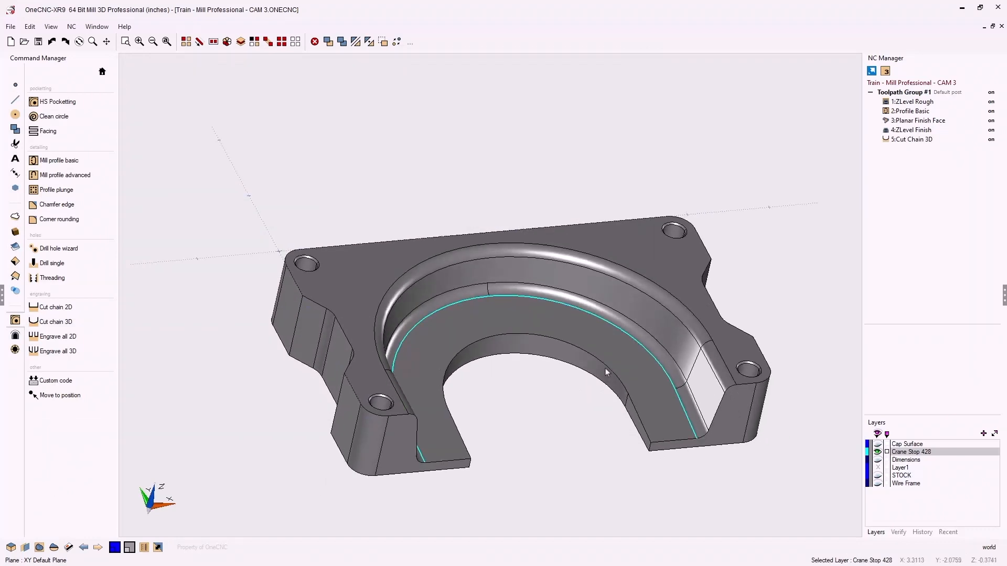
{"action": "middle_click_drag", "start_coordinate": [605, 368], "coordinate": [606, 322]}
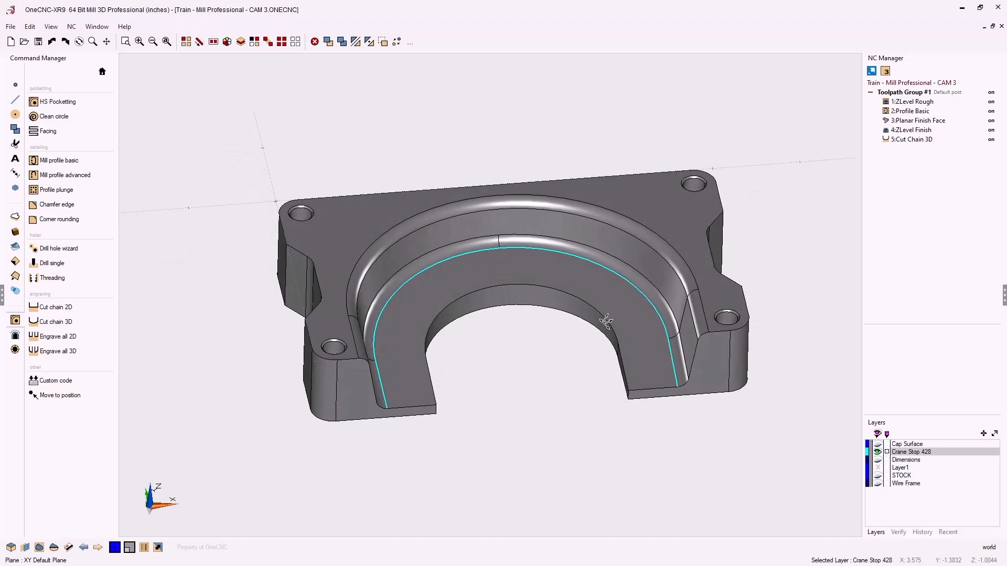
{"action": "middle_click_drag", "start_coordinate": [606, 321], "coordinate": [573, 352]}
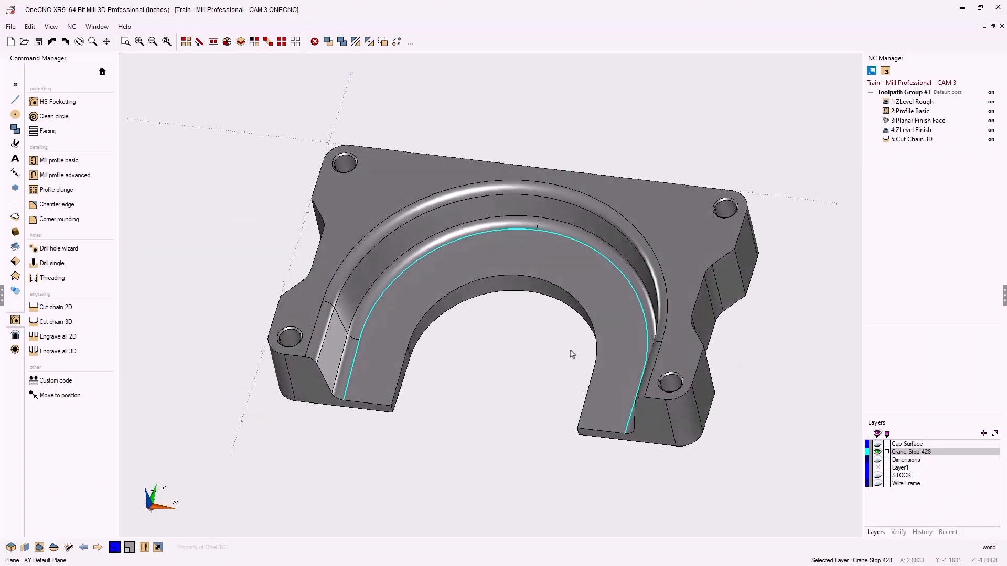
{"action": "right_click", "coordinate": [904, 95]}
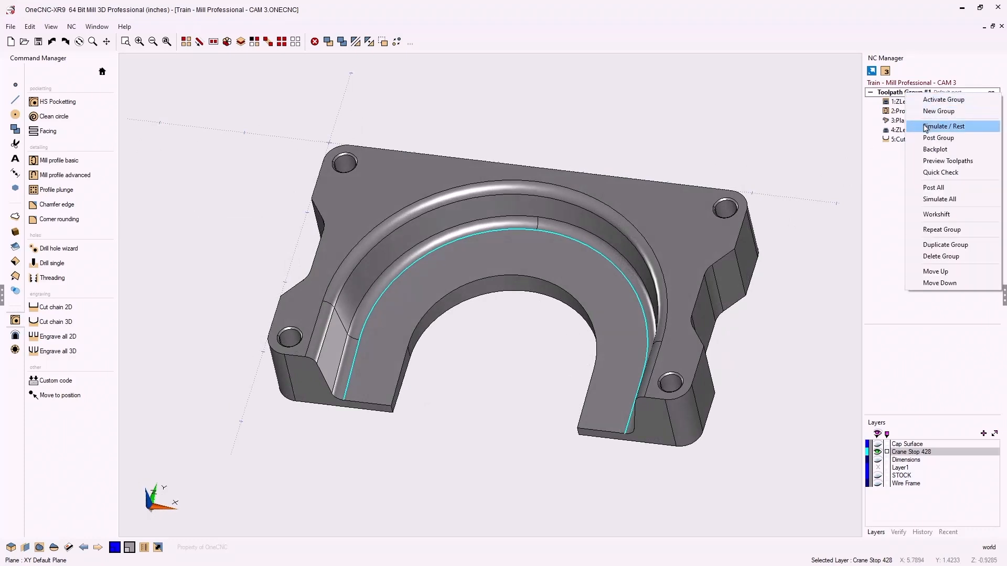
{"action": "left_click", "coordinate": [942, 127]}
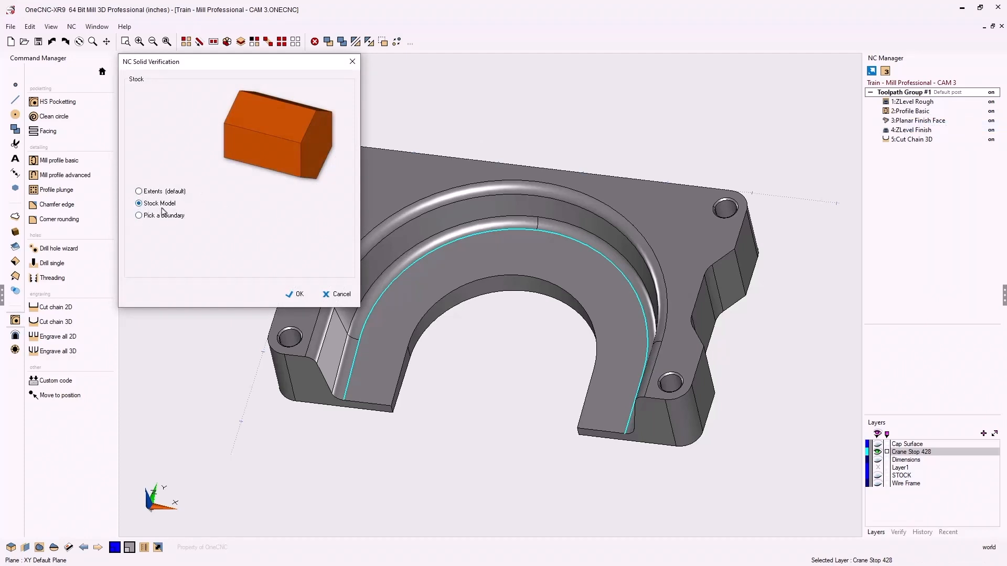
{"action": "left_click", "coordinate": [297, 294]}
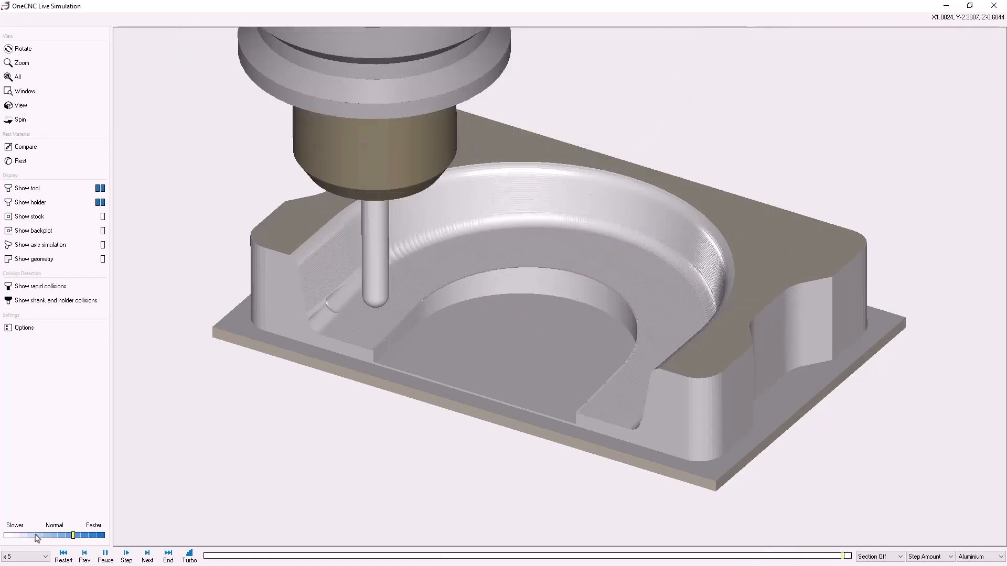
{"action": "left_click", "coordinate": [36, 535]}
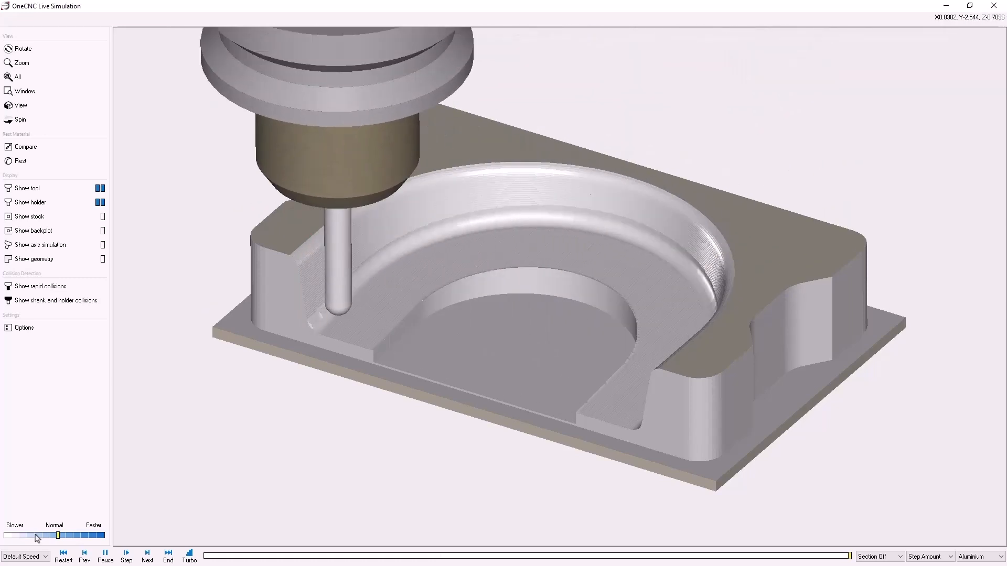
{"action": "middle_click_drag", "start_coordinate": [469, 440], "coordinate": [449, 465]}
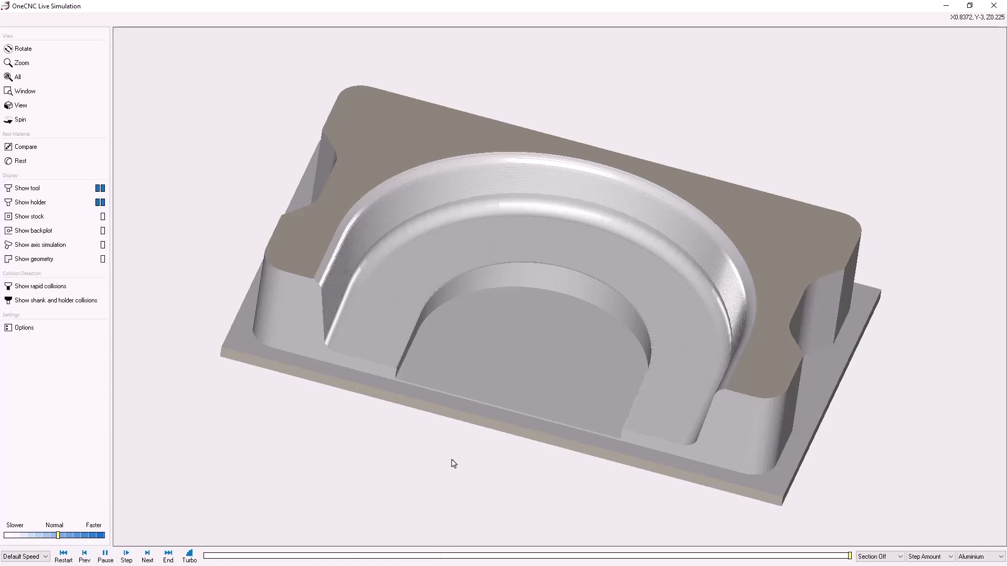
- Close the live simulation and turn on the Wire Frame layer alongside the Crane Stop 428 part
{"action": "left_click", "coordinate": [994, 7]}
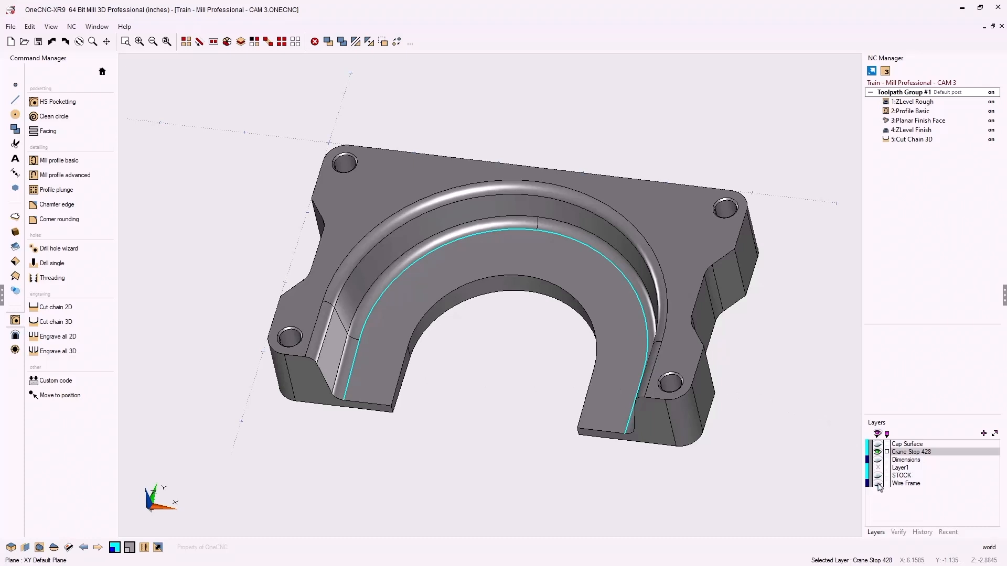
{"action": "left_click", "coordinate": [878, 484]}
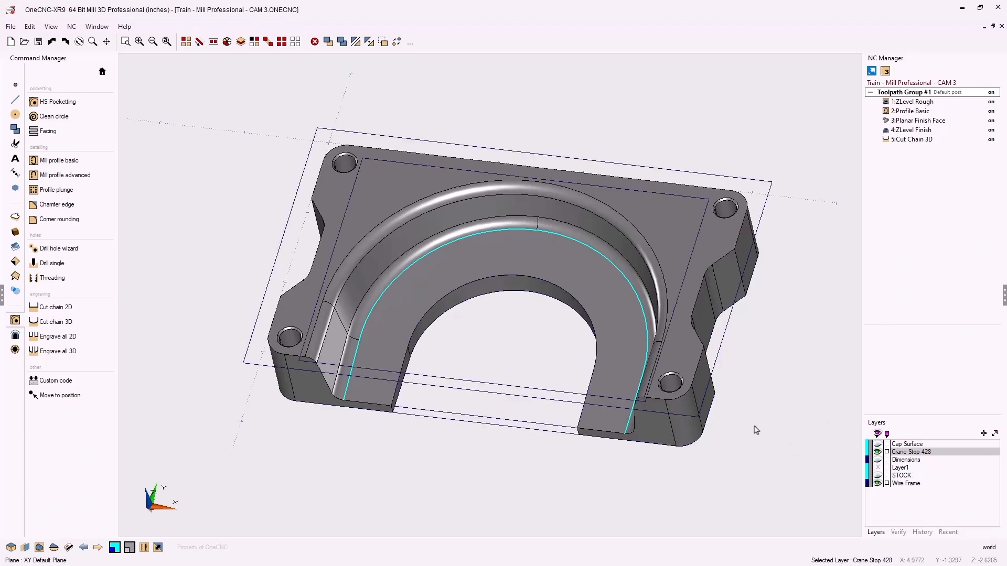
{"action": "middle_click_drag", "start_coordinate": [730, 426], "coordinate": [742, 215]}
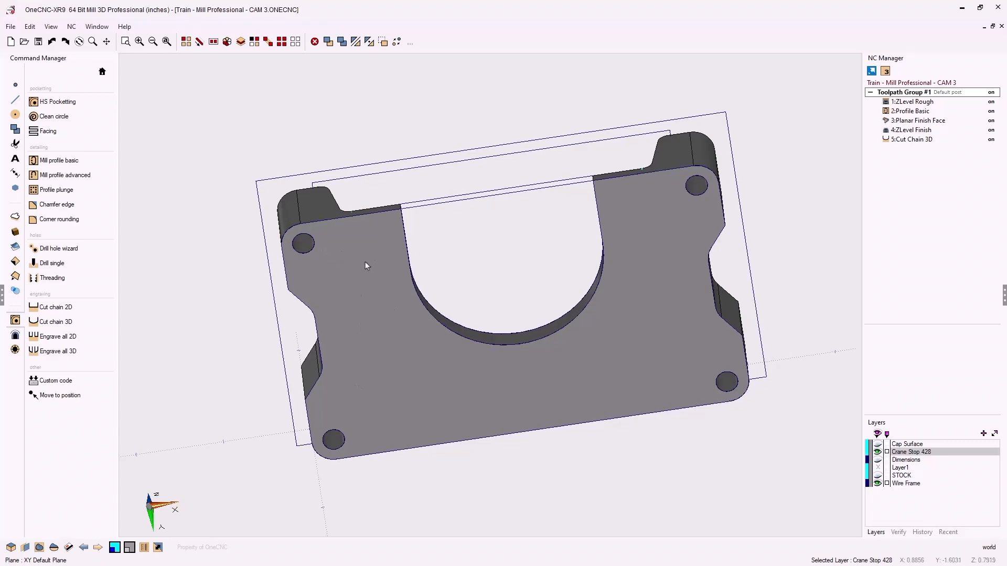
{"action": "middle_click_drag", "start_coordinate": [366, 266], "coordinate": [462, 443]}
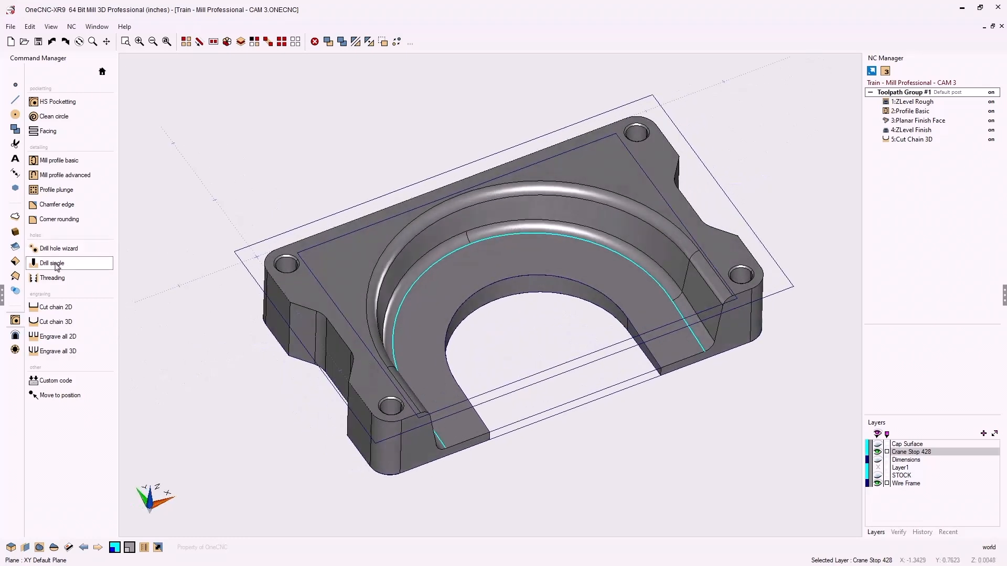
- Start a single-drill toolpath positioned at the arc centers of the part's four corner holes
{"action": "left_click", "coordinate": [58, 265]}
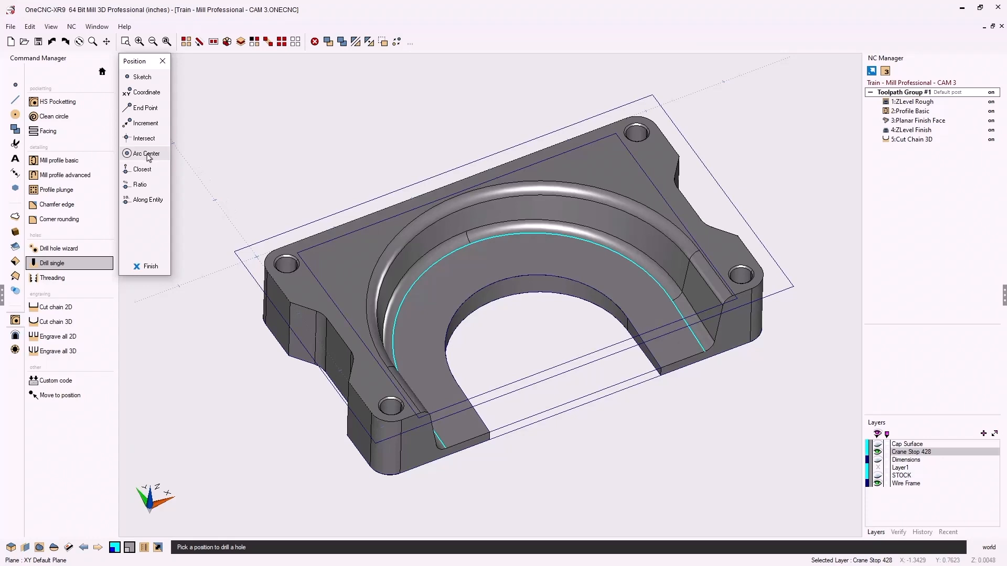
{"action": "left_click", "coordinate": [147, 154]}
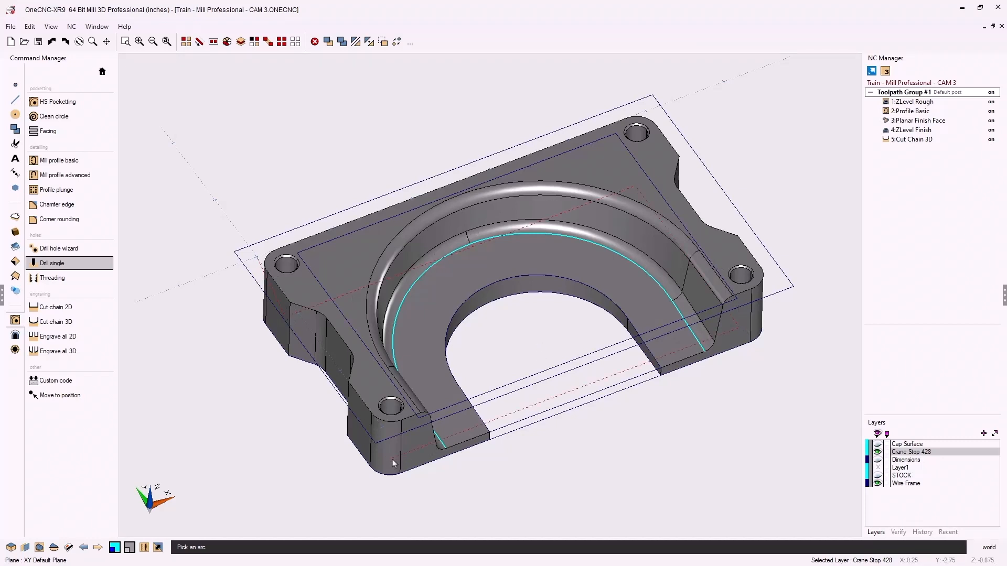
{"action": "right_click", "coordinate": [271, 439]}
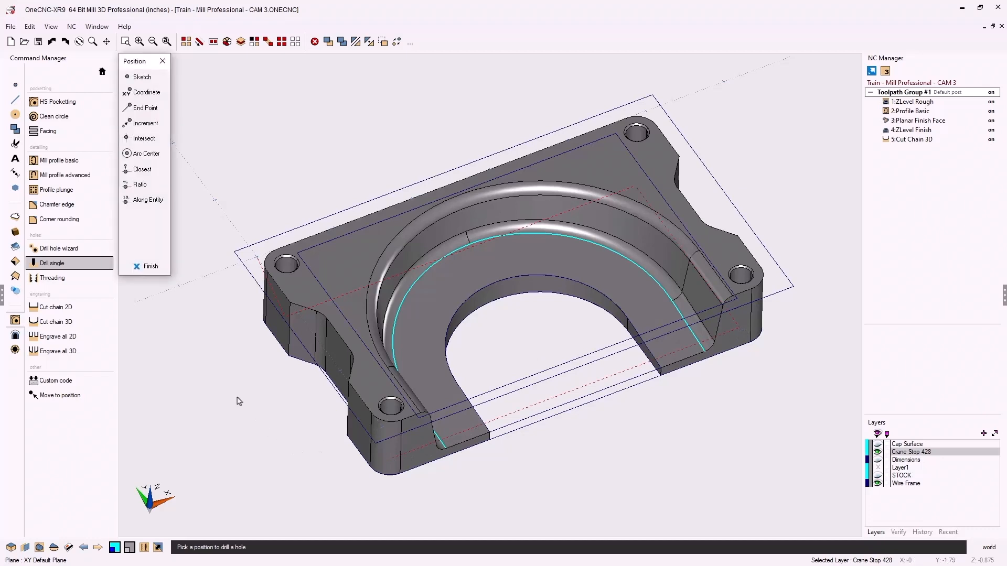
{"action": "left_click", "coordinate": [149, 268]}
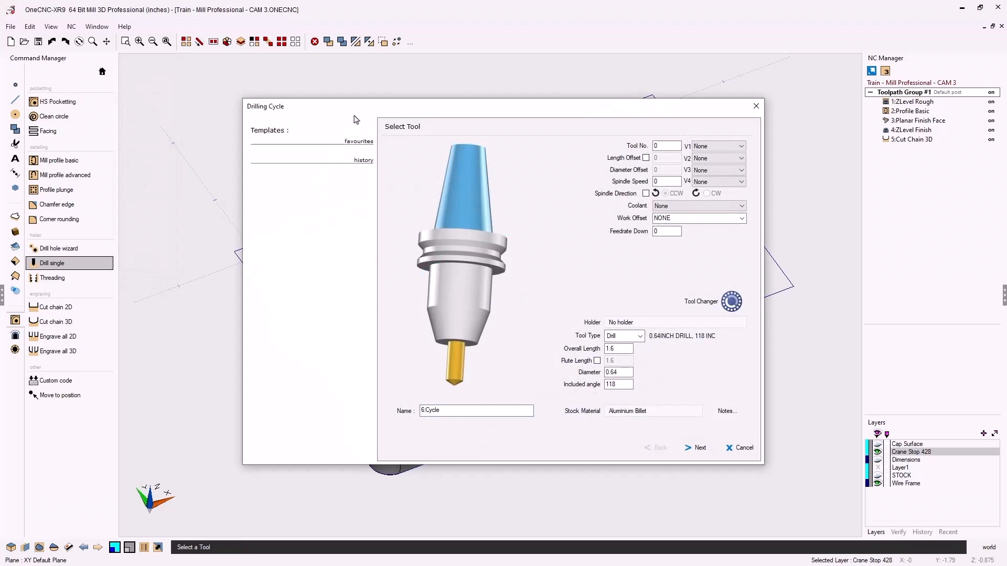
- Load the 0.25 INCH 1/4 HSS DRILL from the tool library into the drilling cycle
{"action": "left_click_drag", "start_coordinate": [365, 114], "coordinate": [241, 70]}
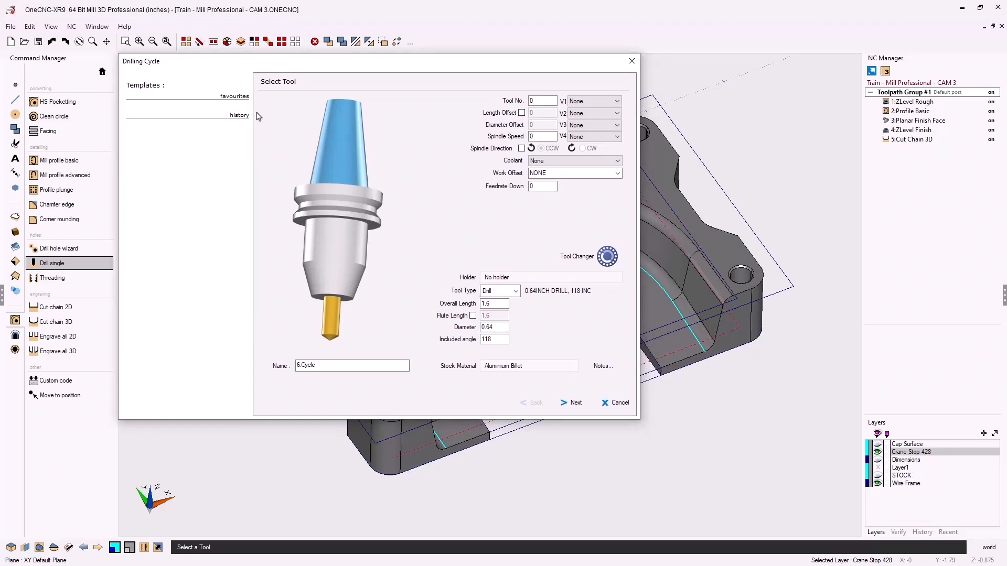
{"action": "left_click", "coordinate": [343, 263]}
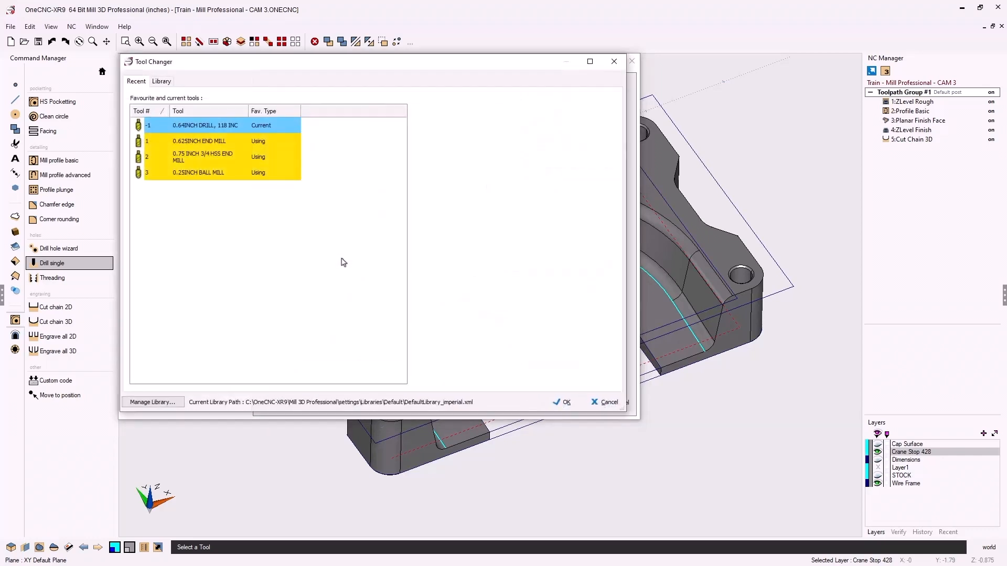
{"action": "left_click", "coordinate": [162, 82]}
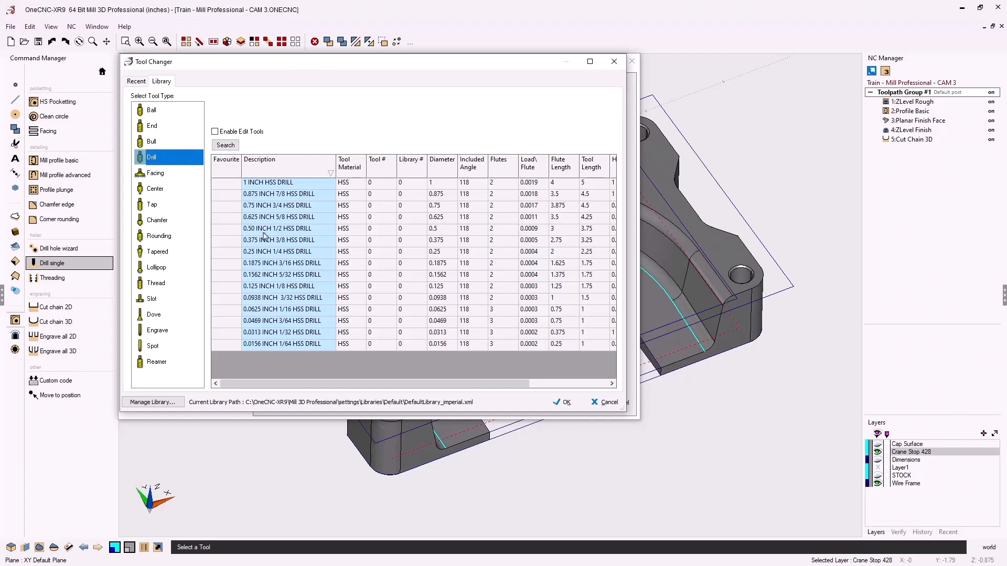
{"action": "left_click", "coordinate": [276, 252]}
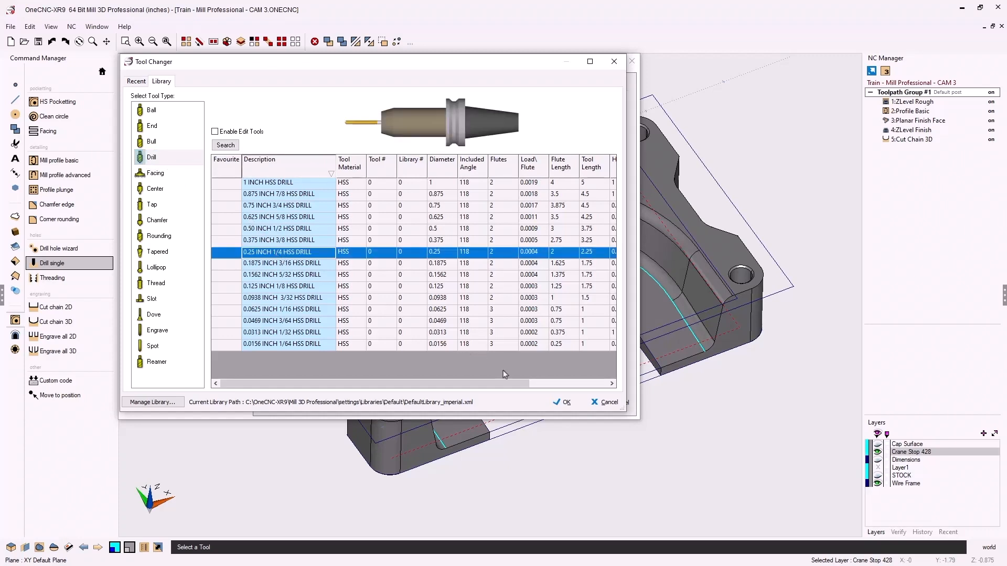
{"action": "left_click", "coordinate": [567, 402]}
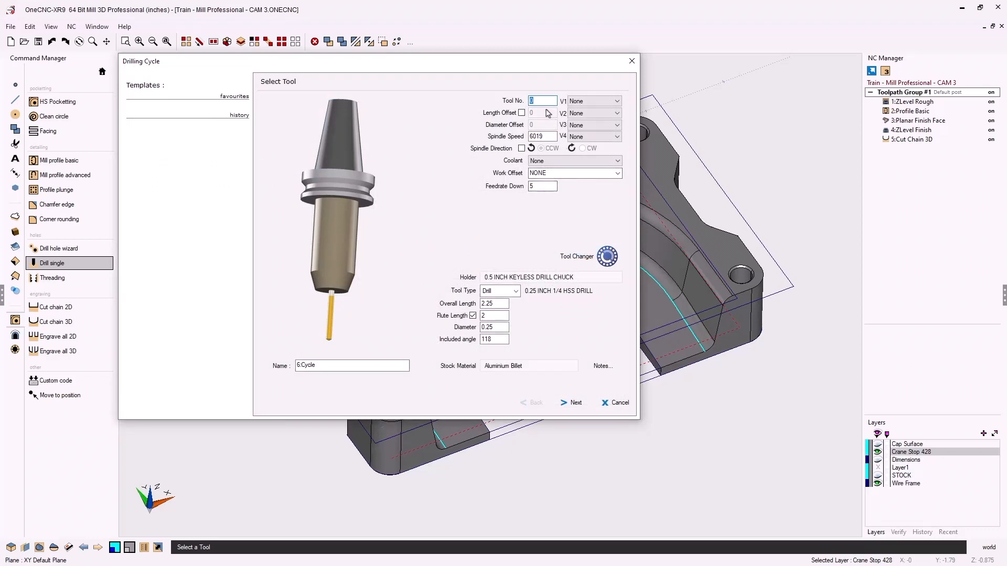
{"action": "left_click", "coordinate": [345, 251]}
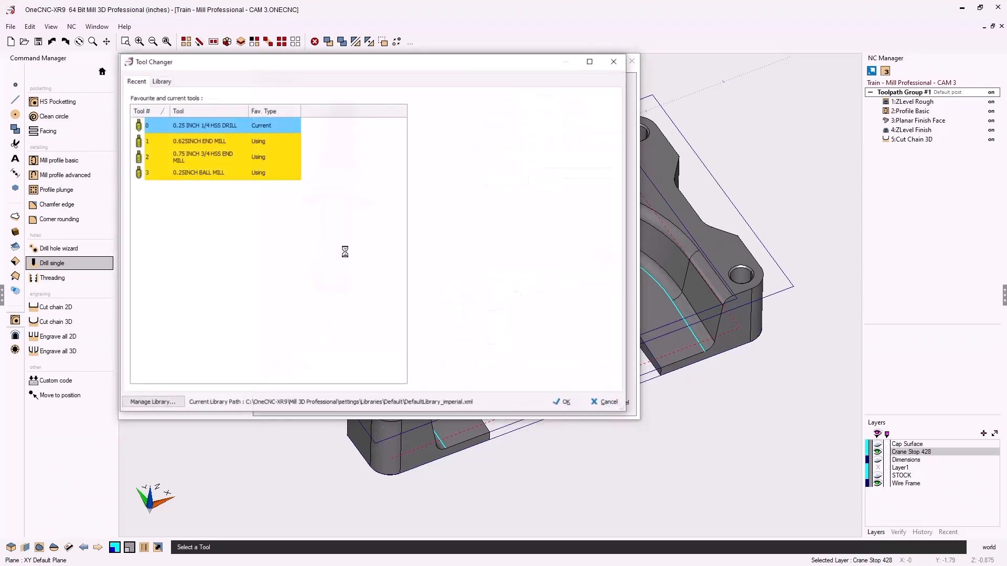
{"action": "left_click", "coordinate": [162, 81]}
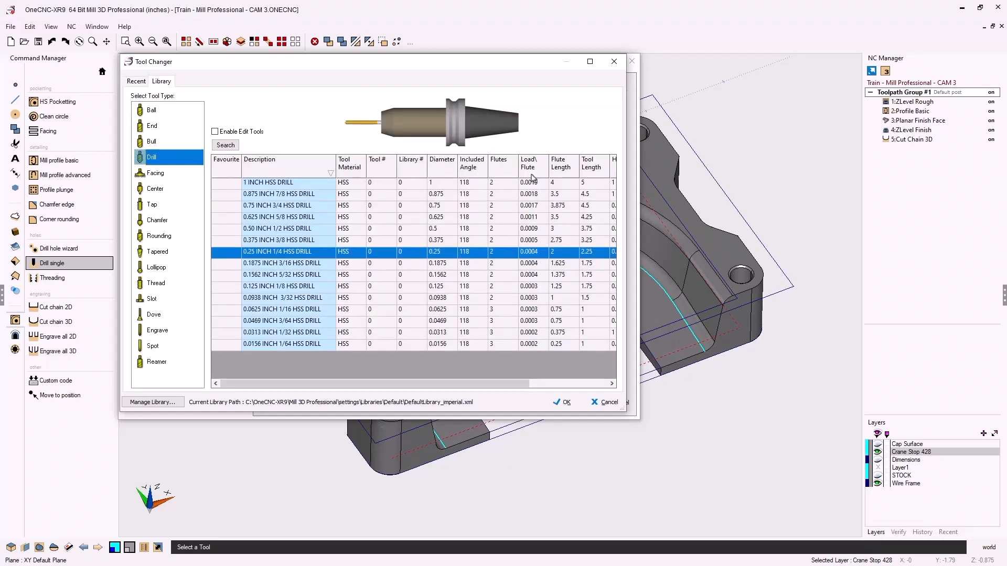
{"action": "left_click", "coordinate": [606, 402]}
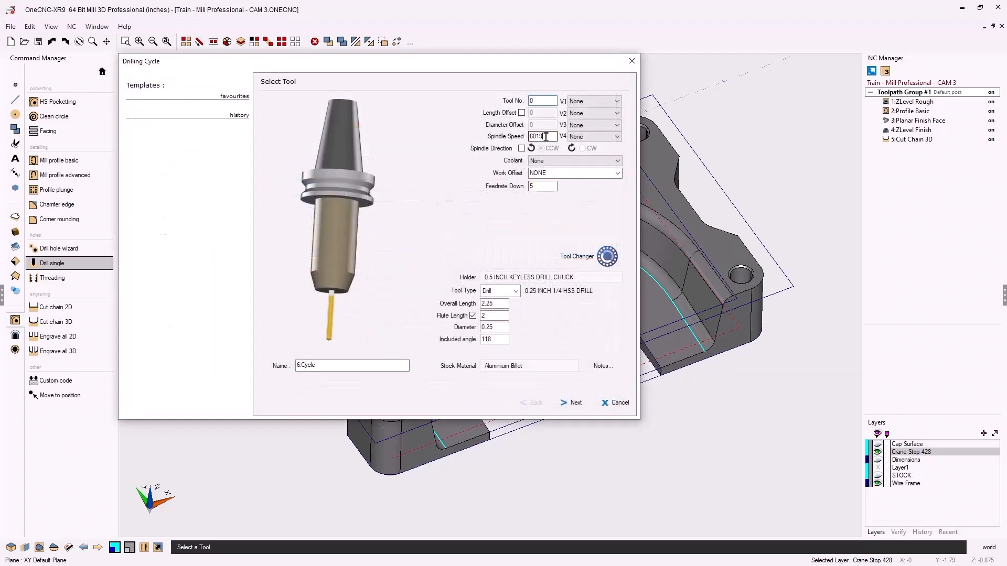
- Set the drill's spindle speed to 6000, its down feedrate to 6 and its tool number to 4
{"action": "double_click", "coordinate": [543, 136]}
{"action": "type", "text": "6"}
{"action": "double_click", "coordinate": [531, 187]}
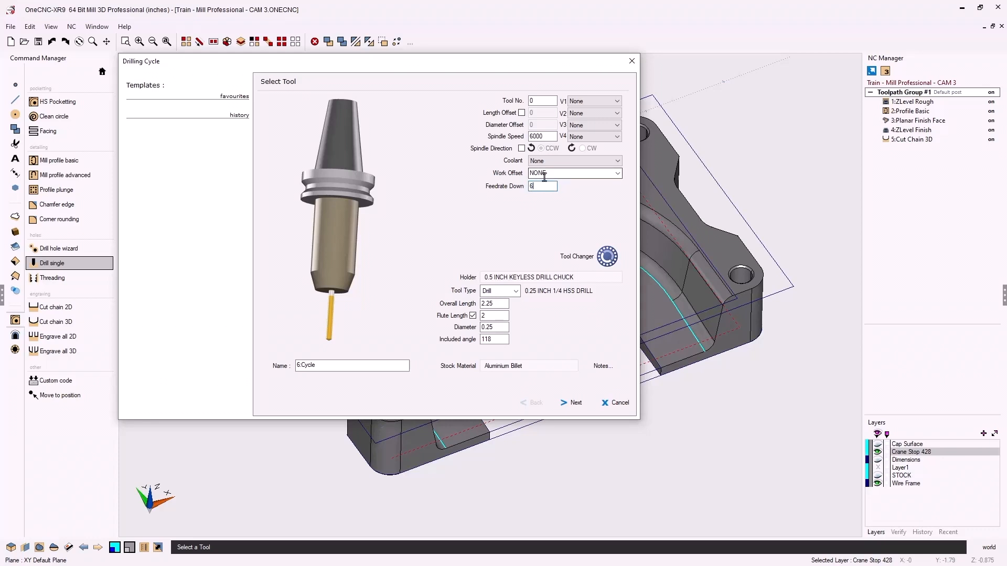
{"action": "double_click", "coordinate": [531, 101]}
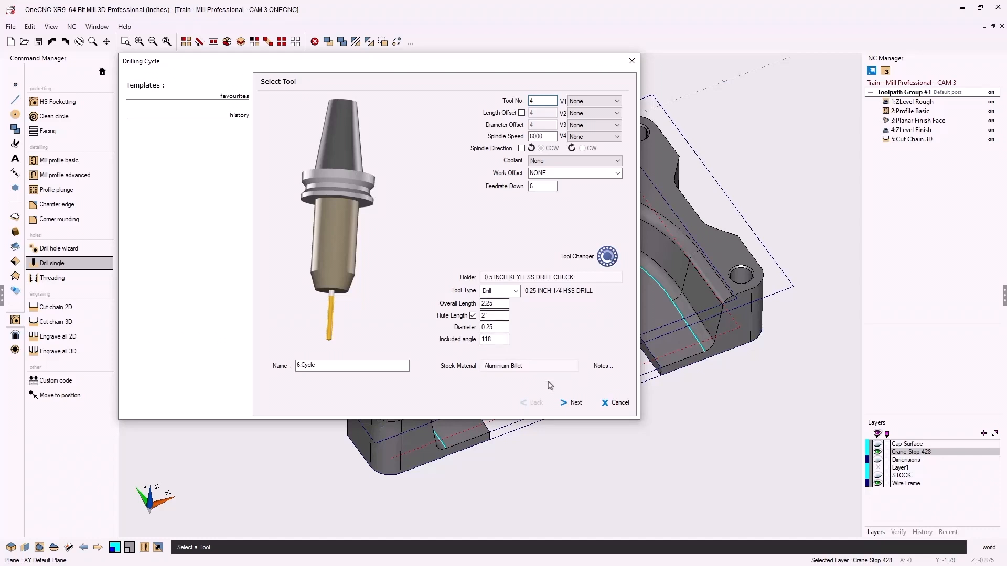
{"action": "left_click", "coordinate": [575, 403]}
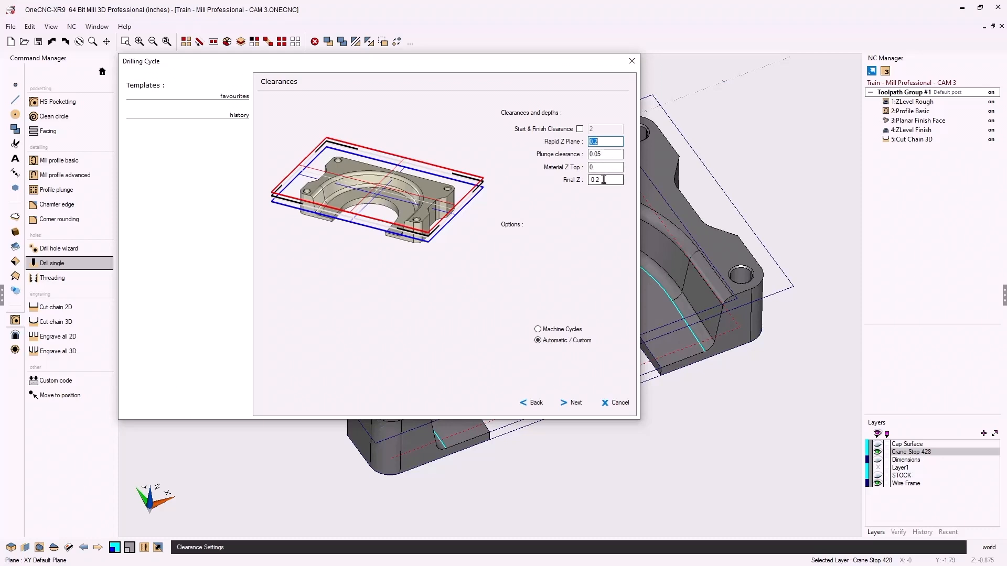
- Set the drilling cycle's final Z to -1.1 and have it use machine cycles
{"action": "left_click_drag", "start_coordinate": [604, 179], "coordinate": [583, 180]}
{"action": "type", "text": "-1.1"}
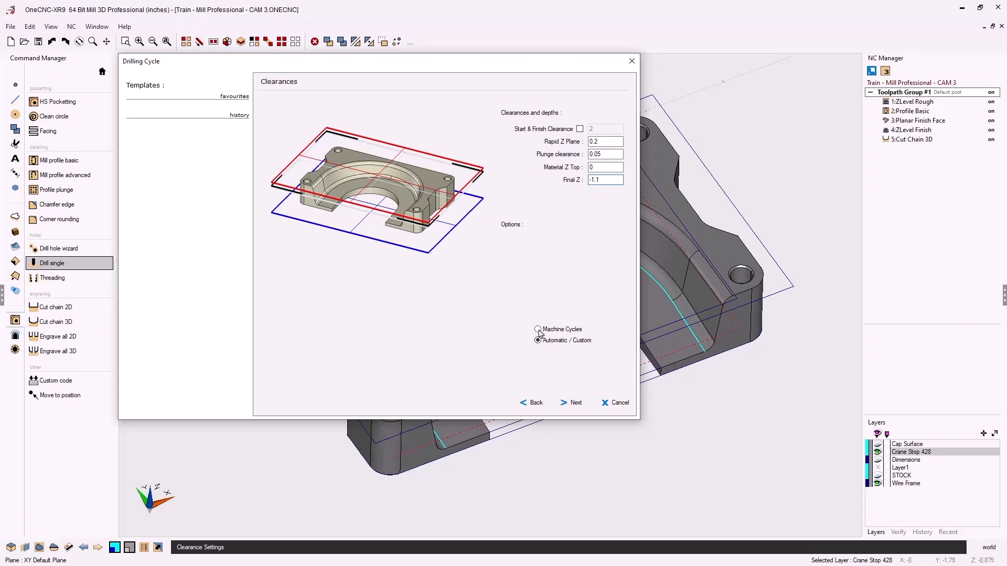
{"action": "left_click", "coordinate": [576, 403]}
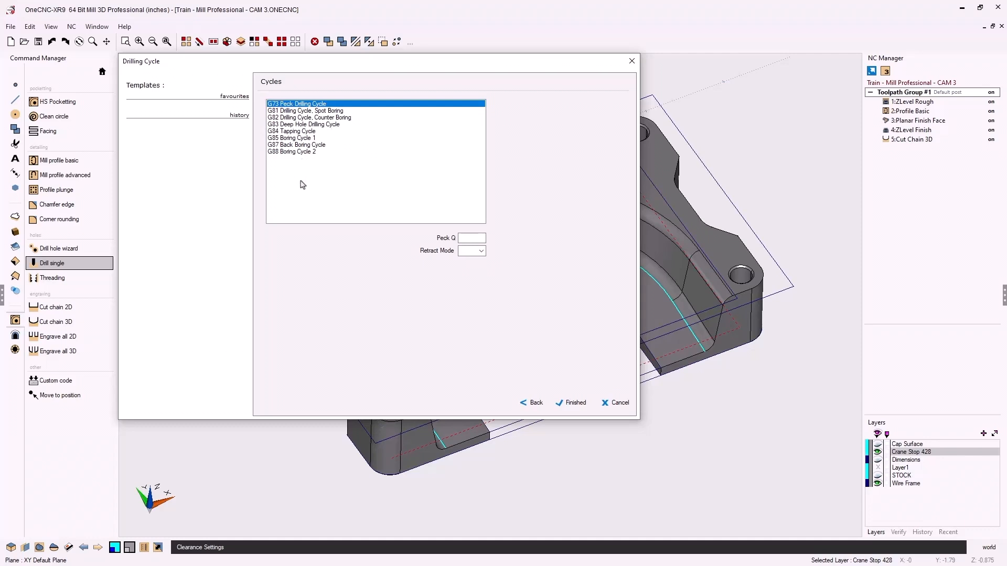
- Choose the G83 Deep Hole Drilling Cycle with a Peck Q of .5 and generate the drilling toolpath
{"action": "left_click", "coordinate": [306, 126]}
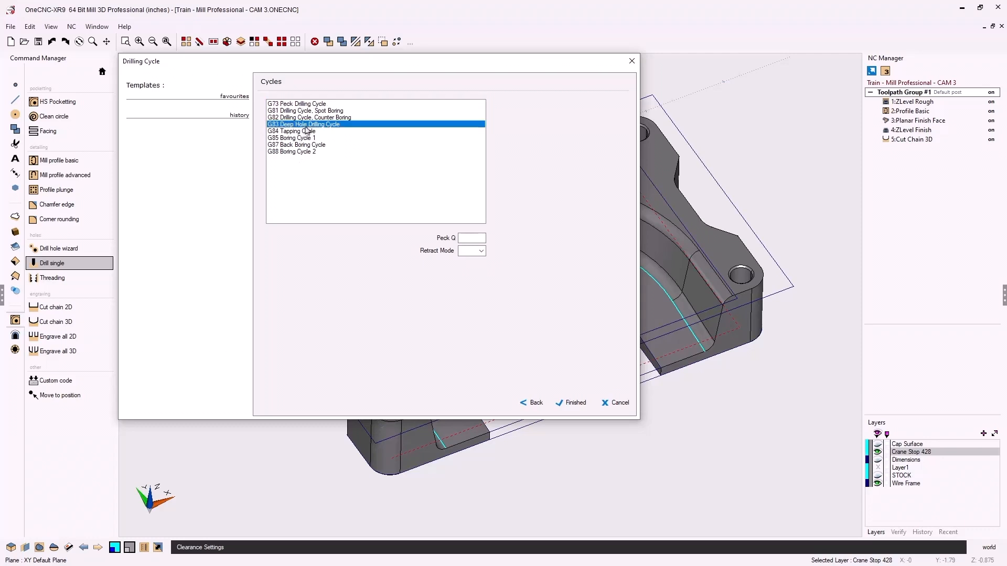
{"action": "left_click", "coordinate": [461, 239]}
{"action": "type", "text": ".5"}
{"action": "left_click", "coordinate": [575, 403]}
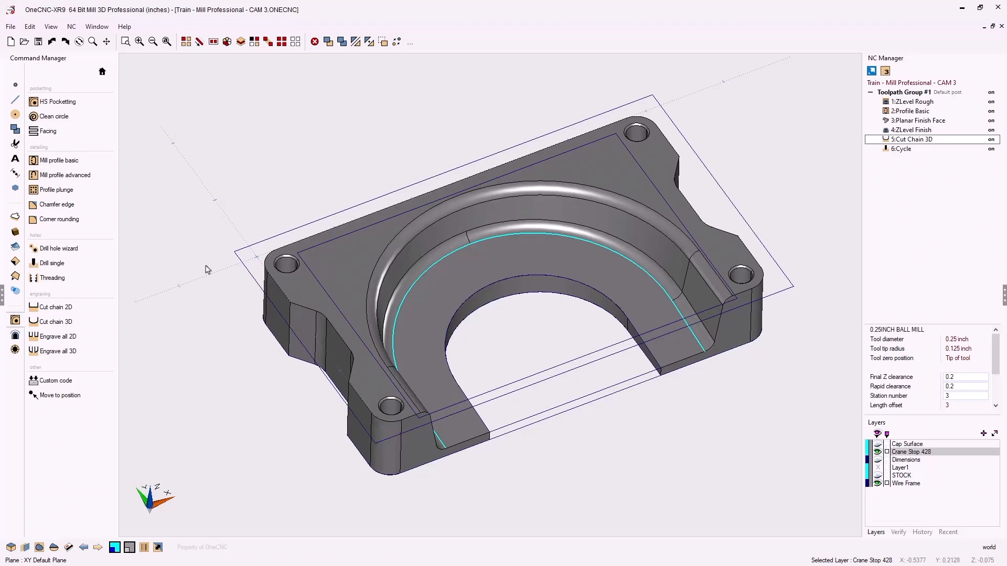
- Start a second single-drill toolpath at the arc centers of the same four corner holes
{"action": "left_click", "coordinate": [53, 263]}
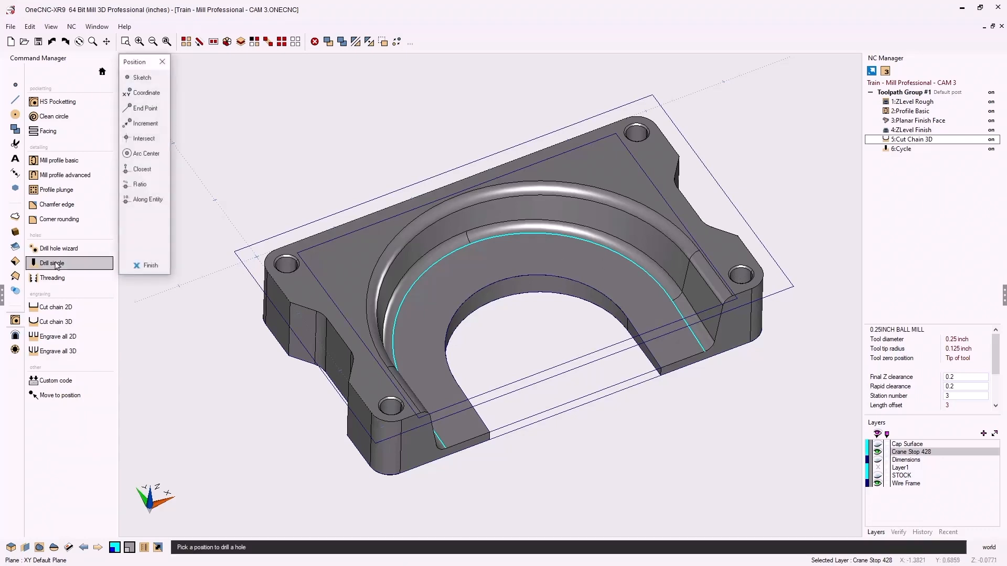
{"action": "left_click", "coordinate": [143, 157]}
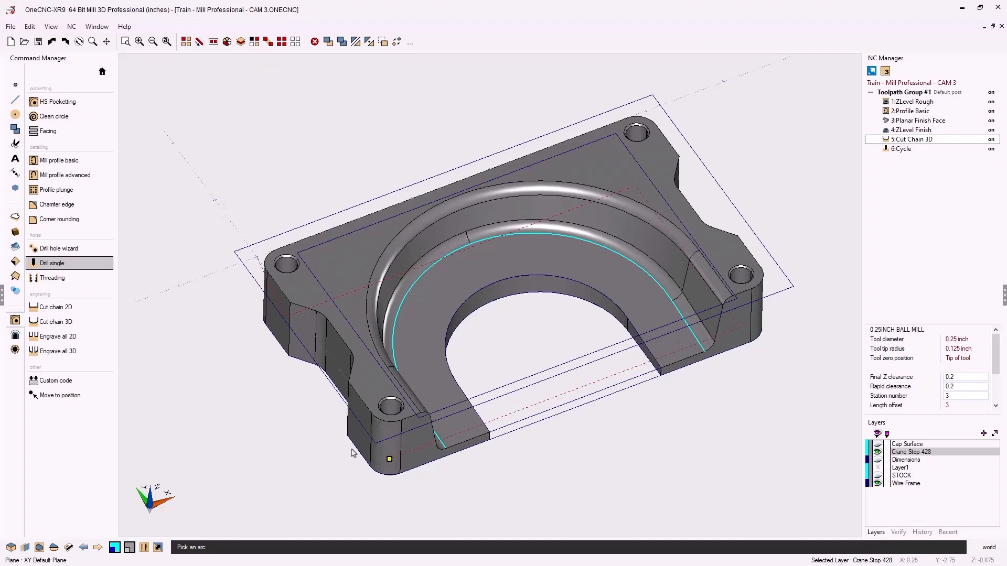
{"action": "right_click", "coordinate": [276, 409]}
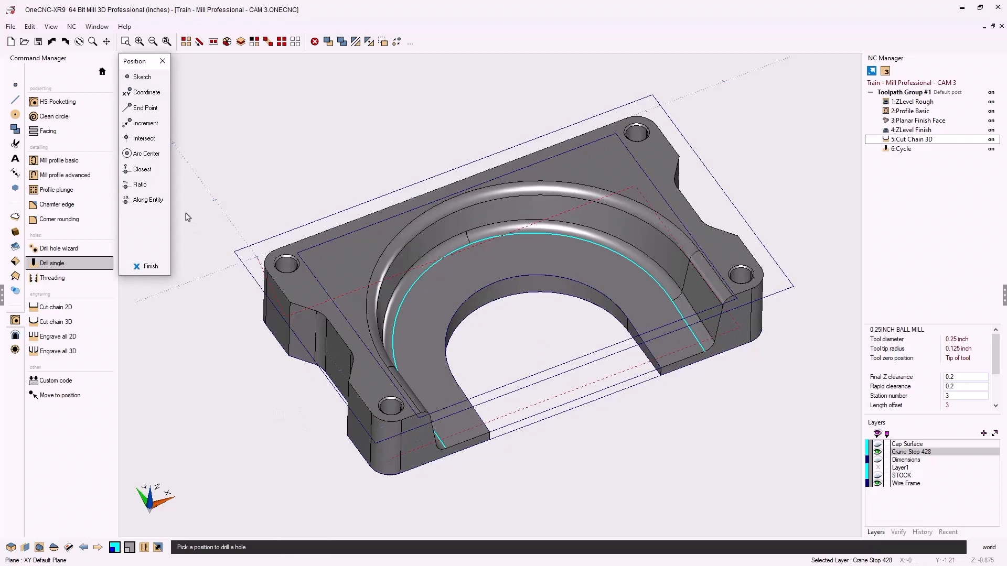
{"action": "left_click", "coordinate": [151, 267]}
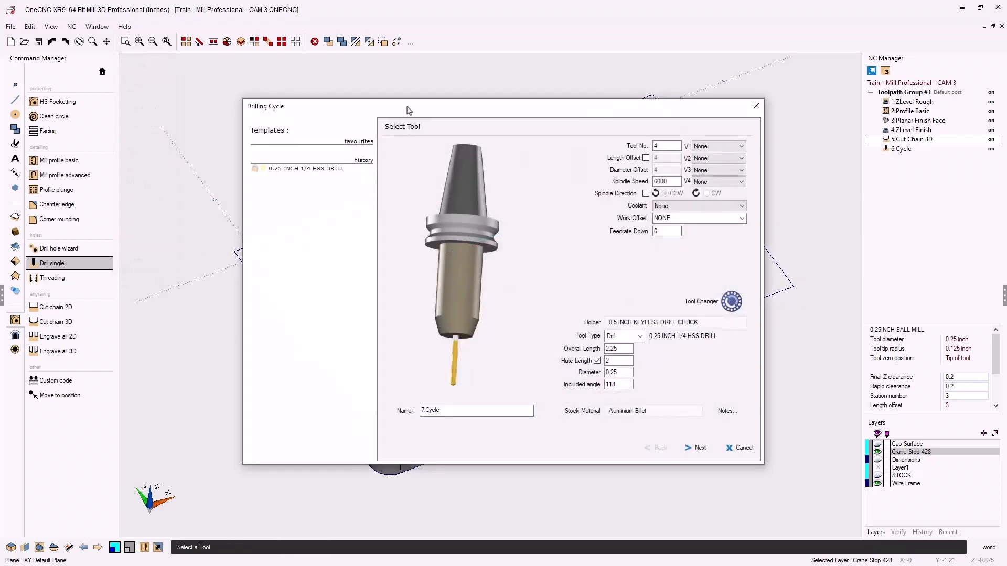
- Assign tool number 5 to the second drilling cycle, with spindle speed 4500 and down feedrate 12
{"action": "left_click_drag", "start_coordinate": [374, 104], "coordinate": [285, 70]}
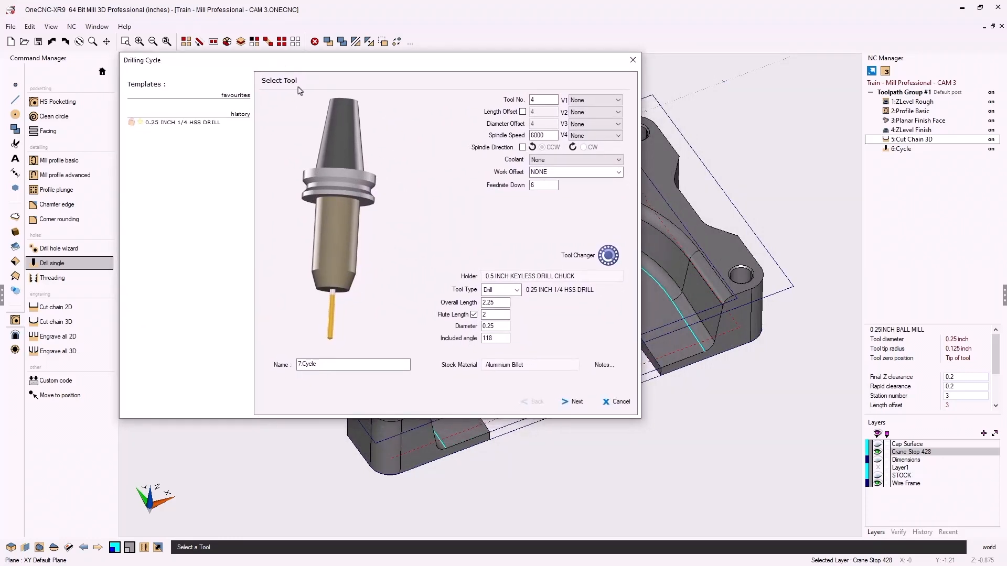
{"action": "double_click", "coordinate": [533, 101]}
{"action": "type", "text": "5"}
{"action": "double_click", "coordinate": [544, 135]}
{"action": "type", "text": "4500"}
{"action": "double_click", "coordinate": [532, 185]}
{"action": "type", "text": "12"}
- Define the tool as a chamfer tool with overall length 1.25, flute length .5, diameter .5 and taper angle 45
{"action": "left_click", "coordinate": [517, 290]}
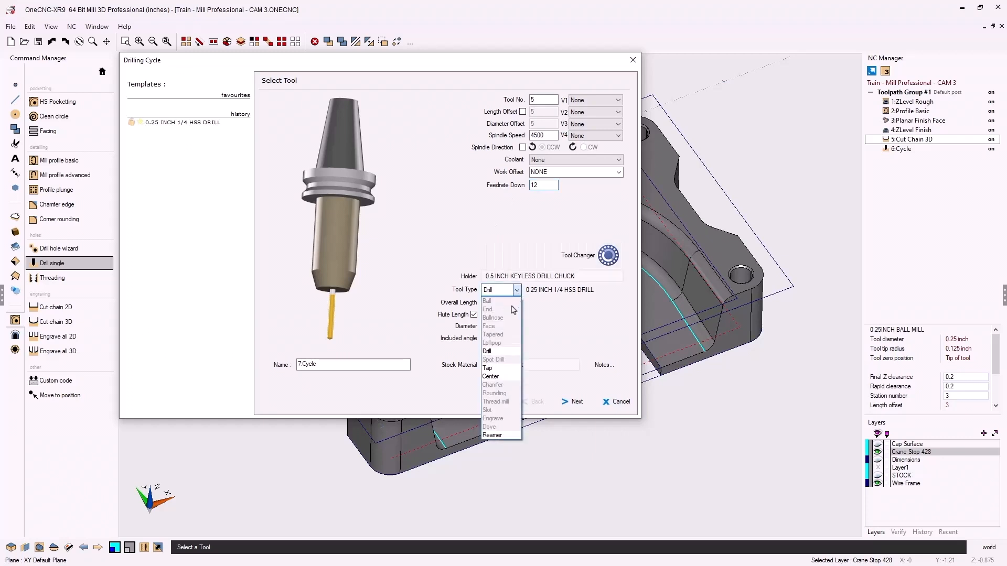
{"action": "left_click", "coordinate": [498, 386]}
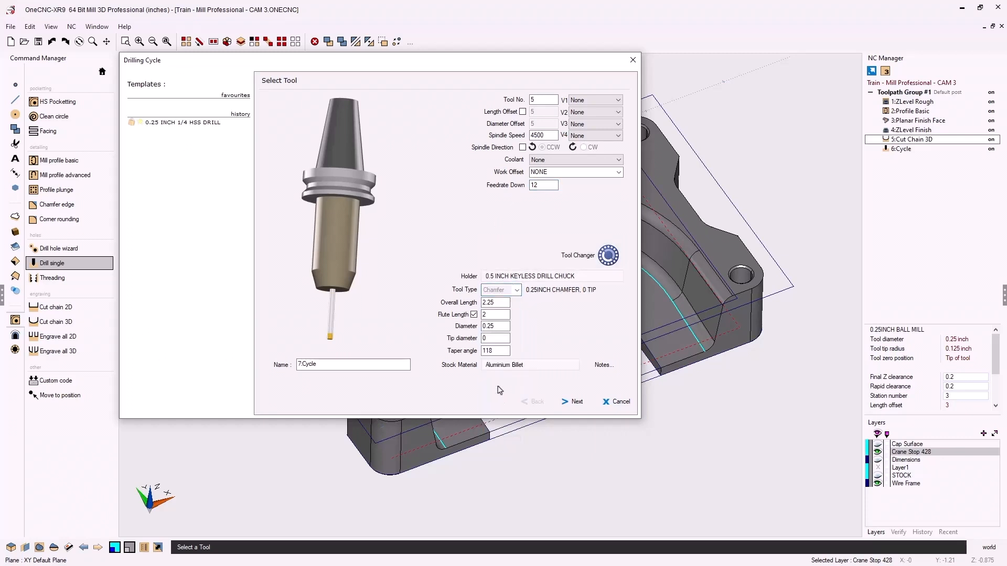
{"action": "key", "text": "Tab"}
{"action": "type", "text": "1.25"}
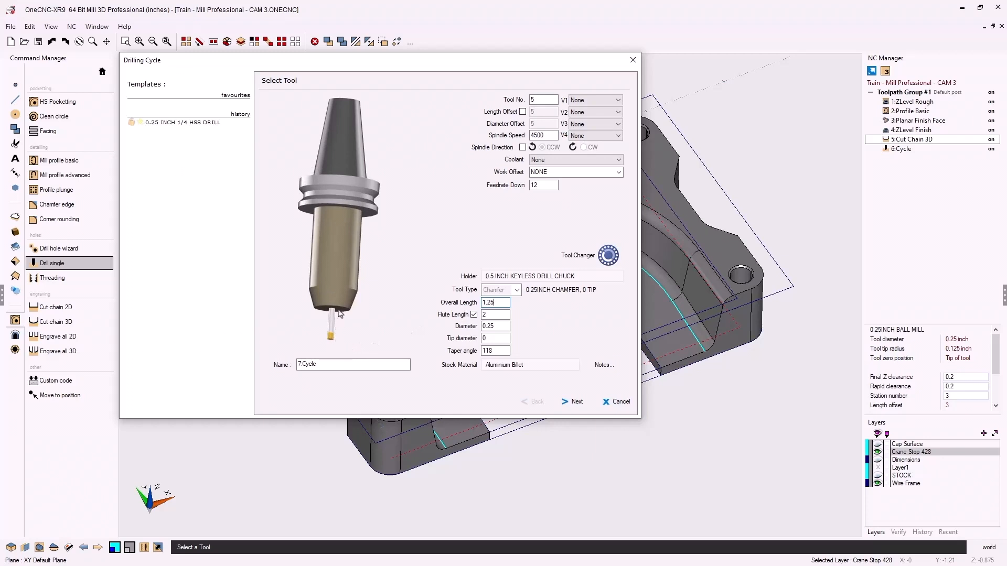
{"action": "double_click", "coordinate": [493, 319]}
{"action": "key", "text": "BackSpace"}
{"action": "type", "text": ".5"}
{"action": "key", "text": "Tab"}
{"action": "type", "text": ".5"}
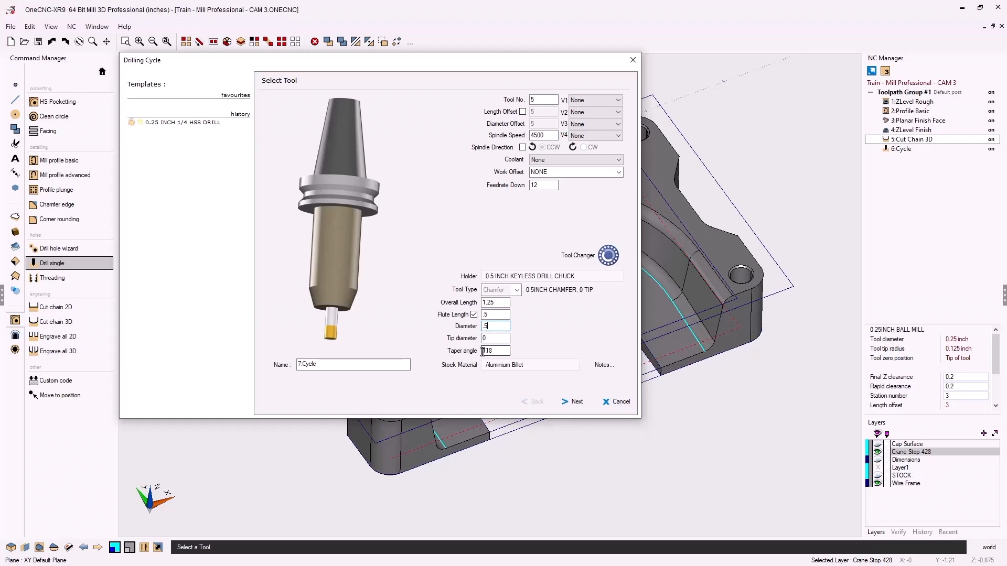
{"action": "left_click", "coordinate": [493, 351]}
{"action": "type", "text": "45"}
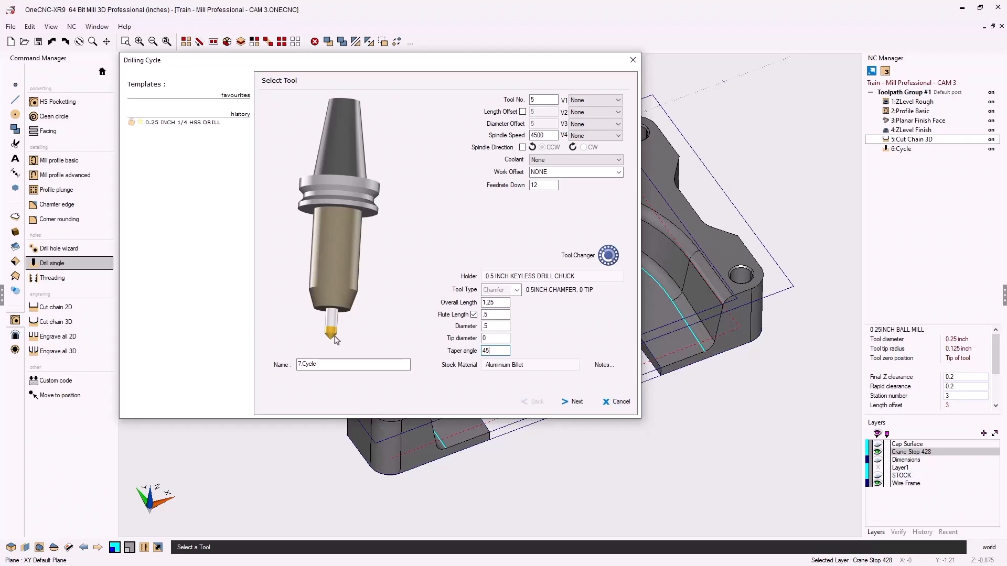
- Generate the hole-chamfering toolpath with a Final Z of -.145 and the G81 Drilling Cycle, Spot Boring
{"action": "left_click", "coordinate": [577, 404]}
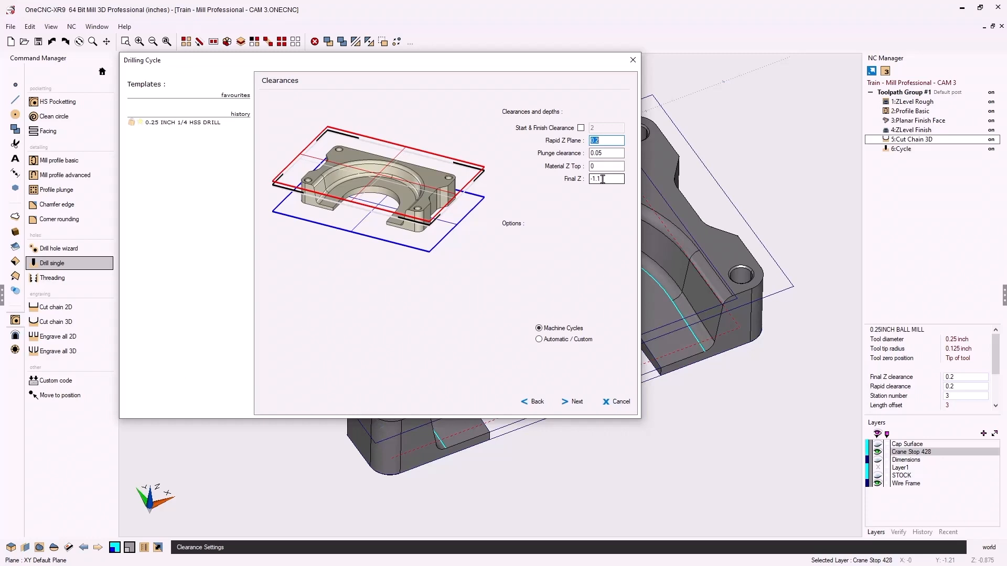
{"action": "left_click", "coordinate": [602, 180]}
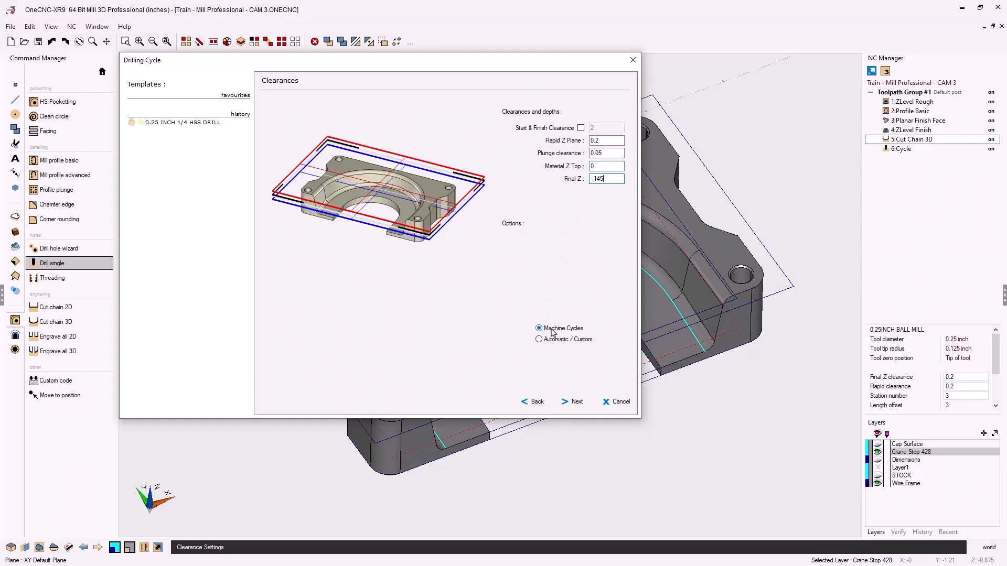
{"action": "left_click", "coordinate": [576, 402]}
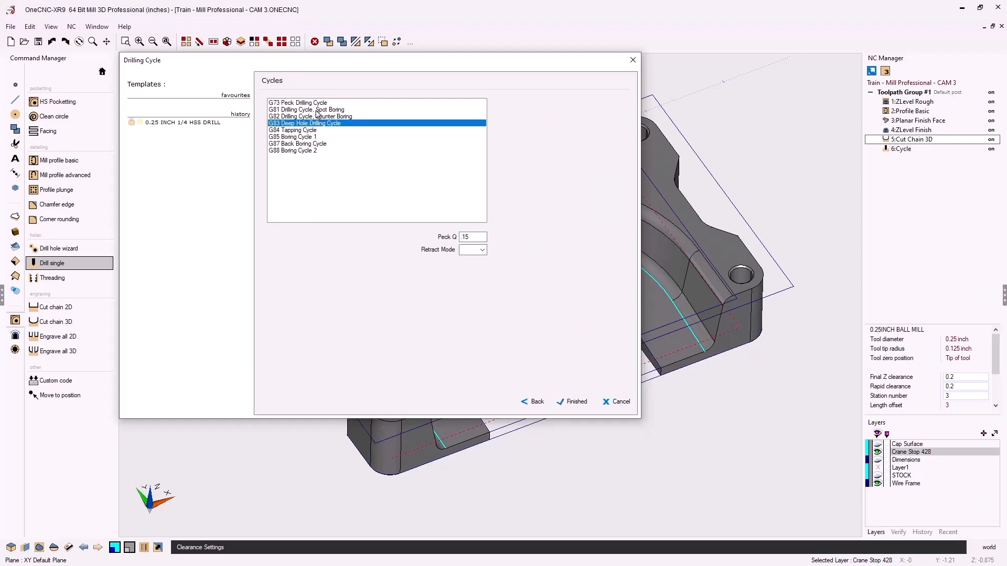
{"action": "left_click", "coordinate": [317, 110]}
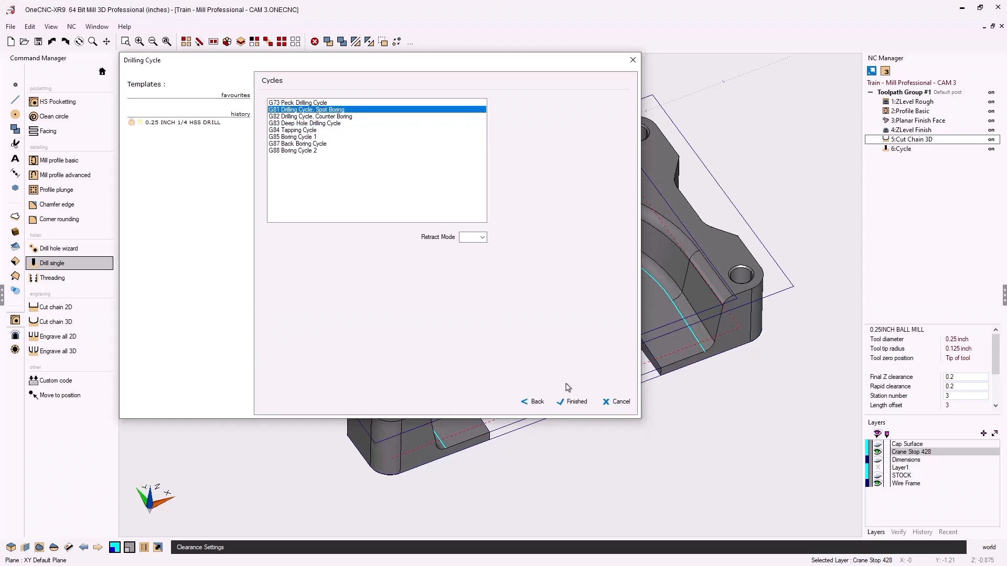
{"action": "left_click", "coordinate": [575, 402]}
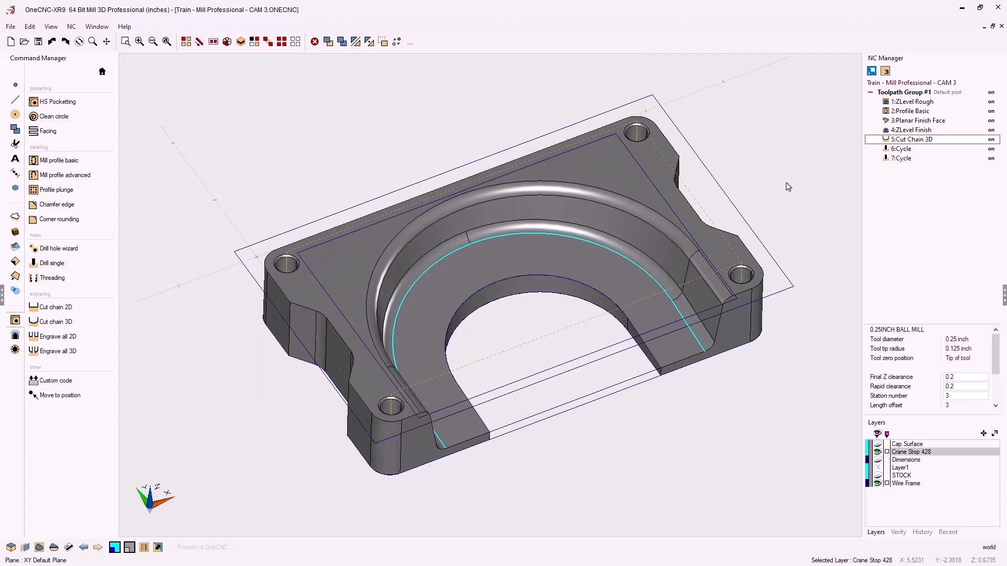
- Run Simulate / Rest on Toolpath Group #1, inspect the finished holes and recess, and close the simulation
{"action": "right_click", "coordinate": [904, 94]}
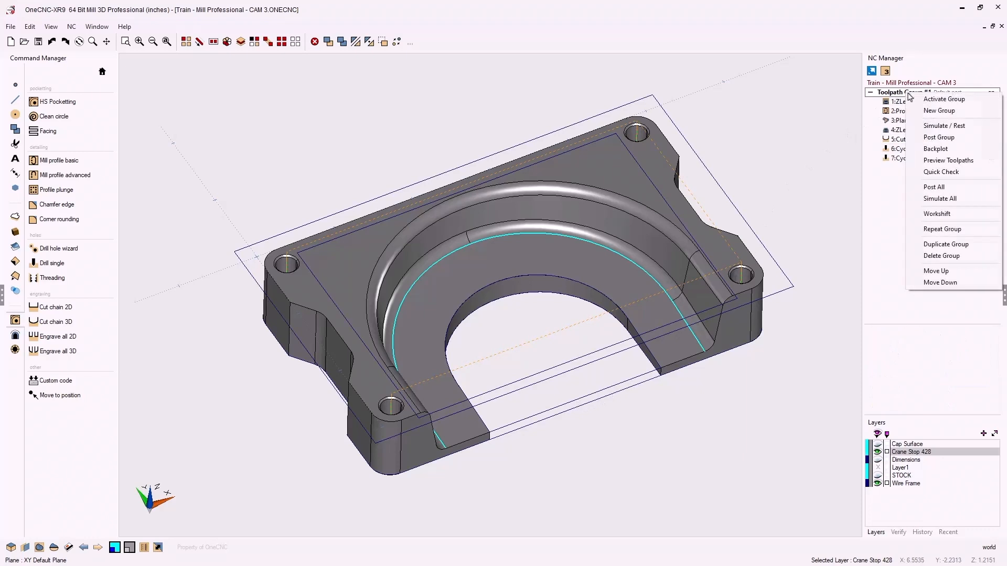
{"action": "left_click", "coordinate": [938, 130]}
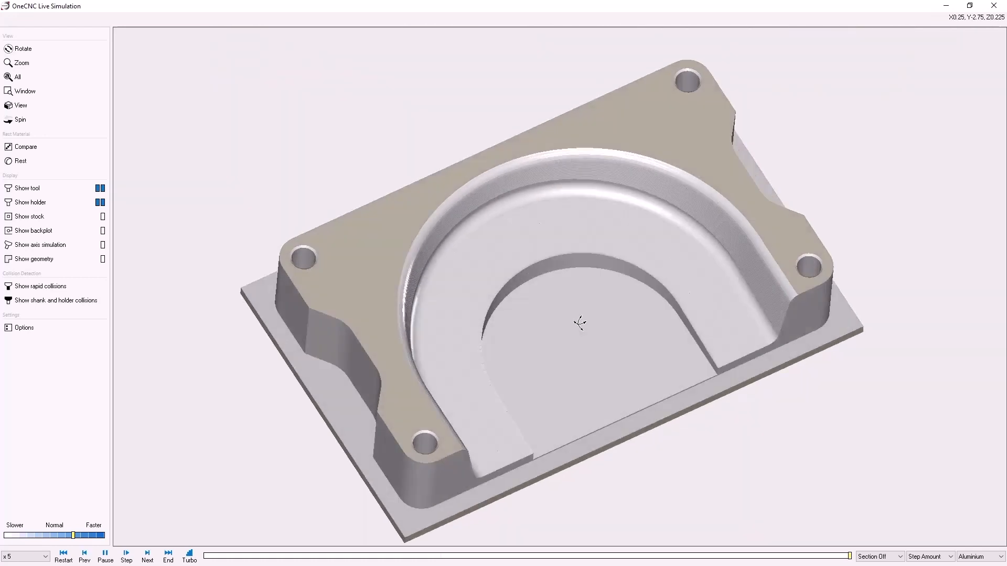
{"action": "middle_click_drag", "start_coordinate": [577, 322], "coordinate": [578, 301]}
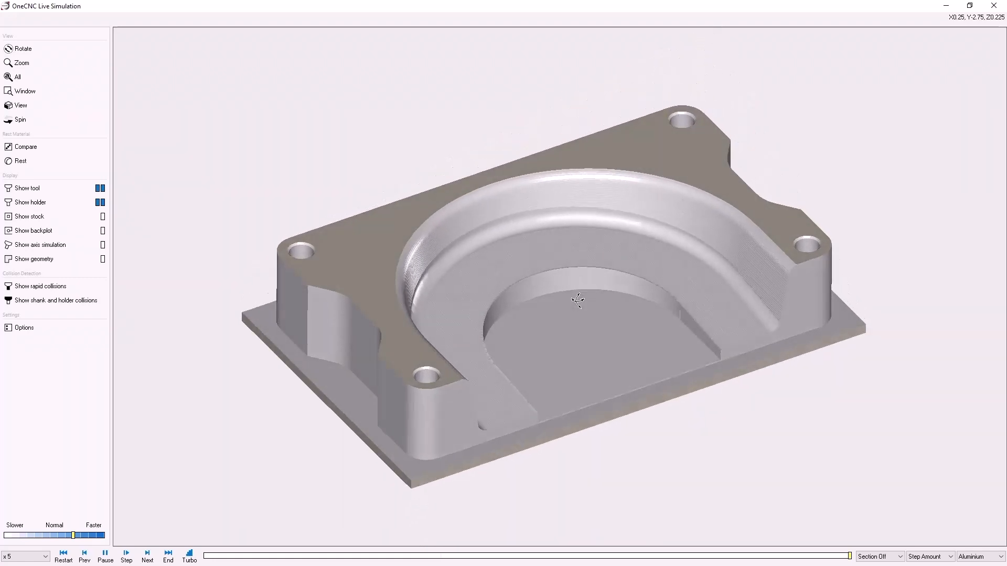
{"action": "left_click", "coordinate": [993, 6]}
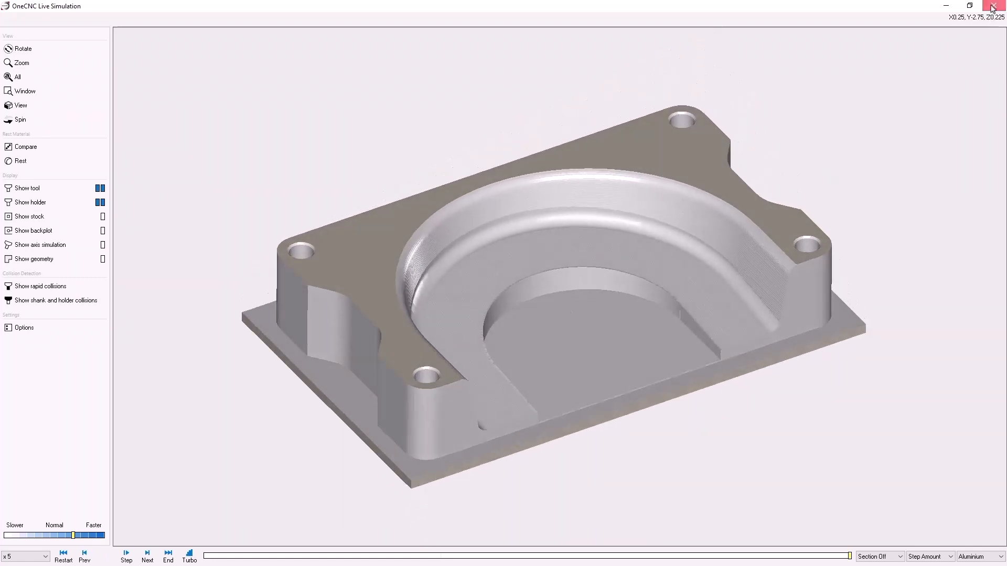